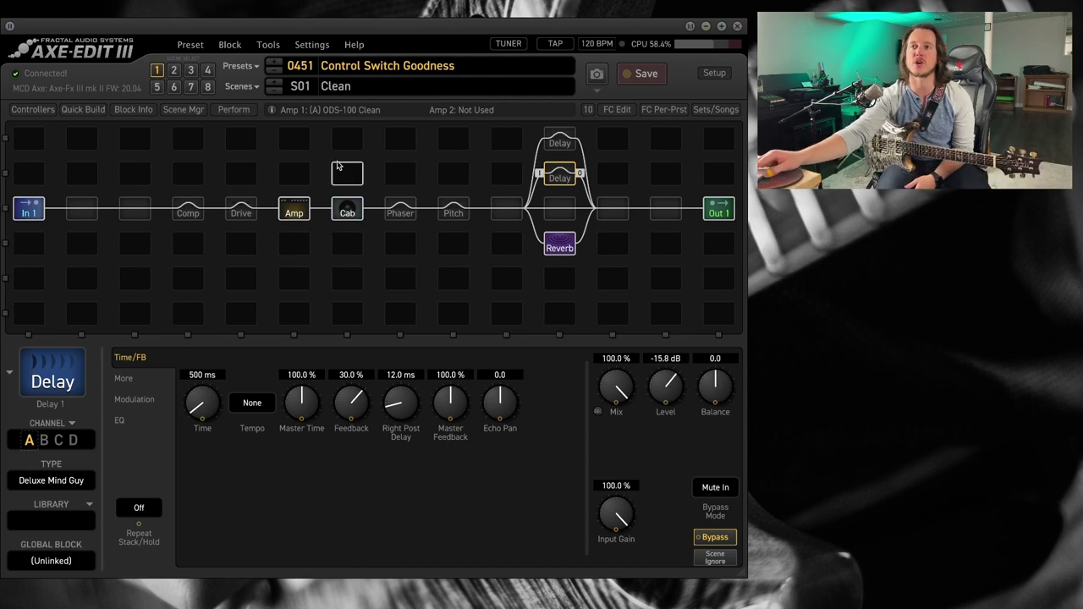
Review the scene list, then inspect the Reverb, Cab, Amp and middle Delay (Deluxe Mind Guy) blocks.
left_click(343, 110)
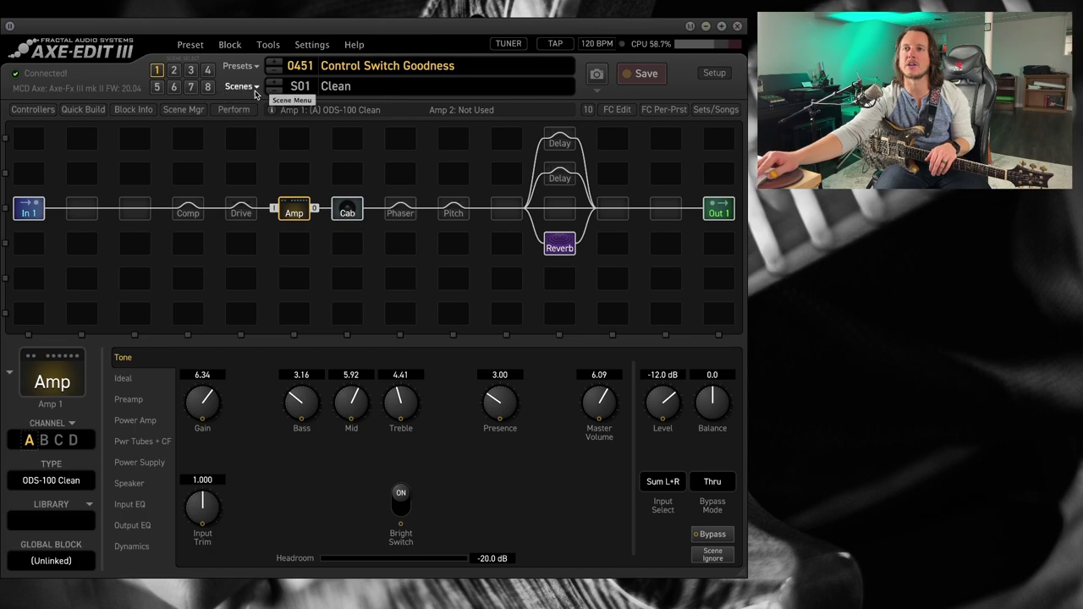
left_click(241, 87)
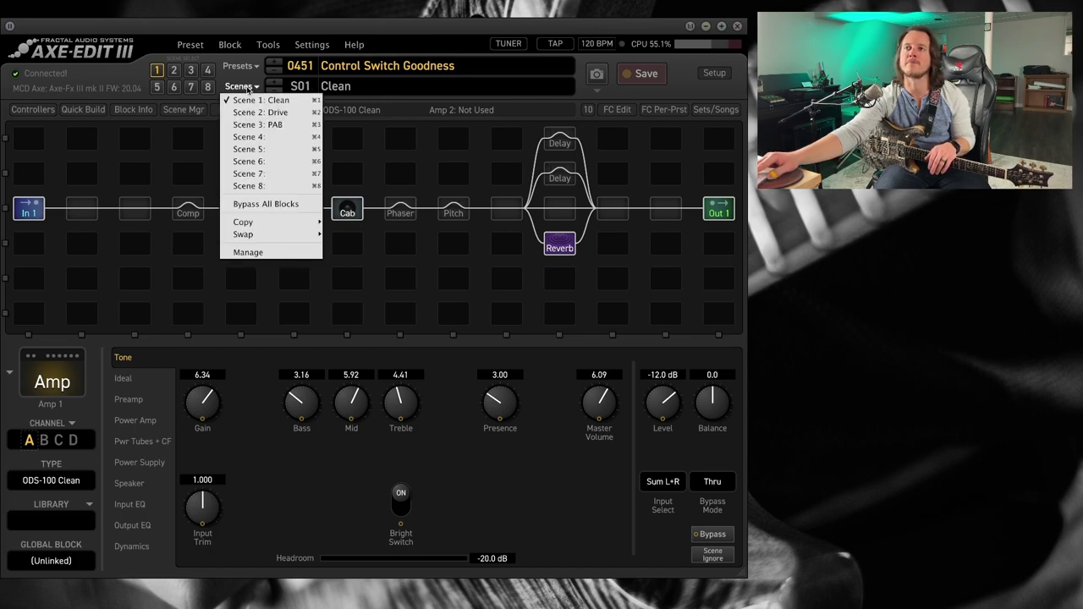
left_click(238, 36)
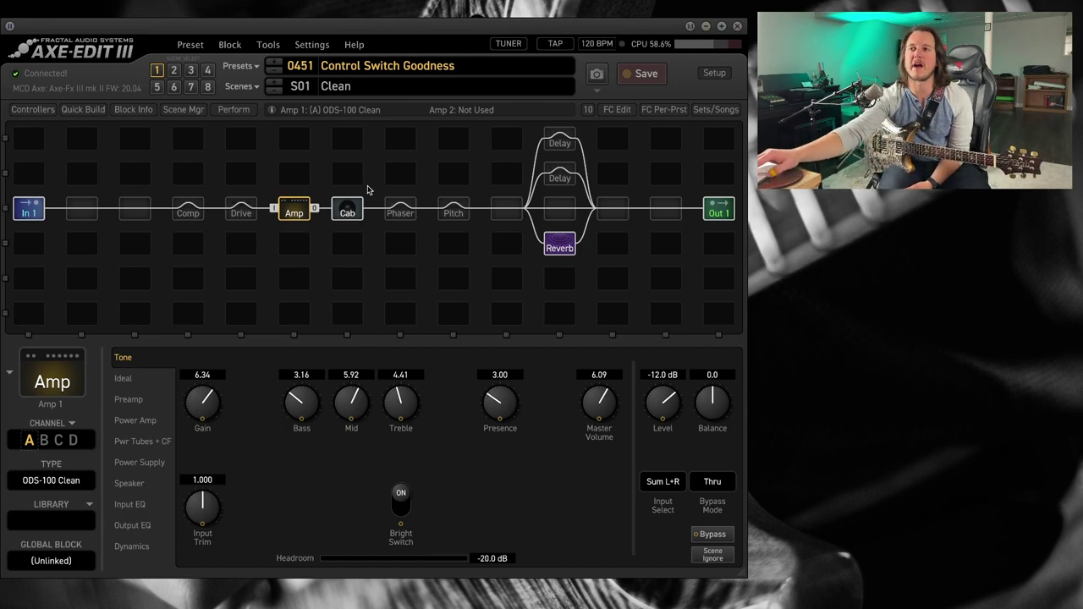
left_click(565, 239)
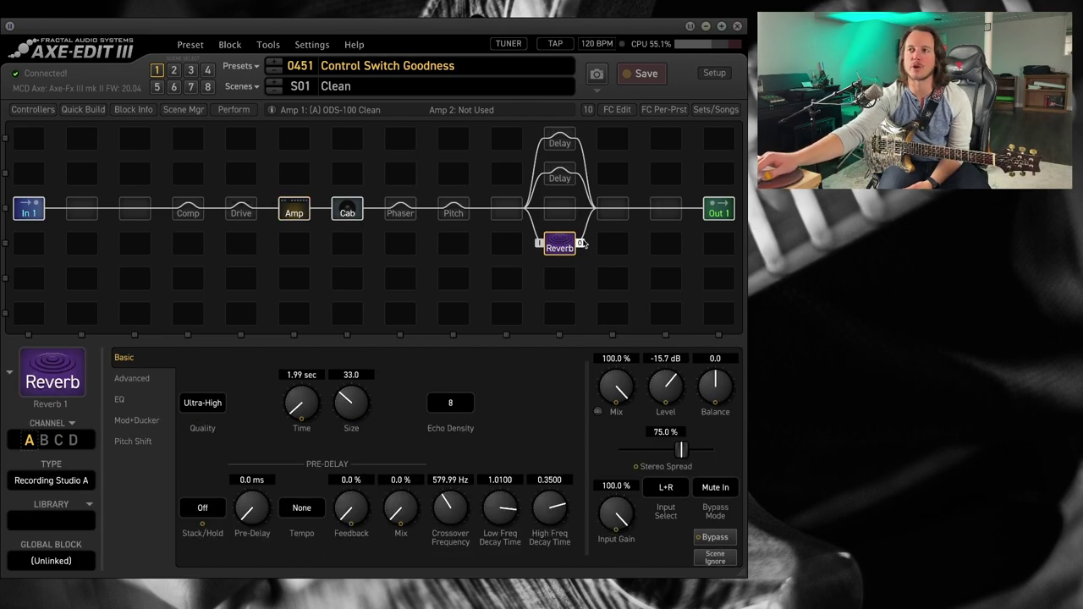
left_click(354, 216)
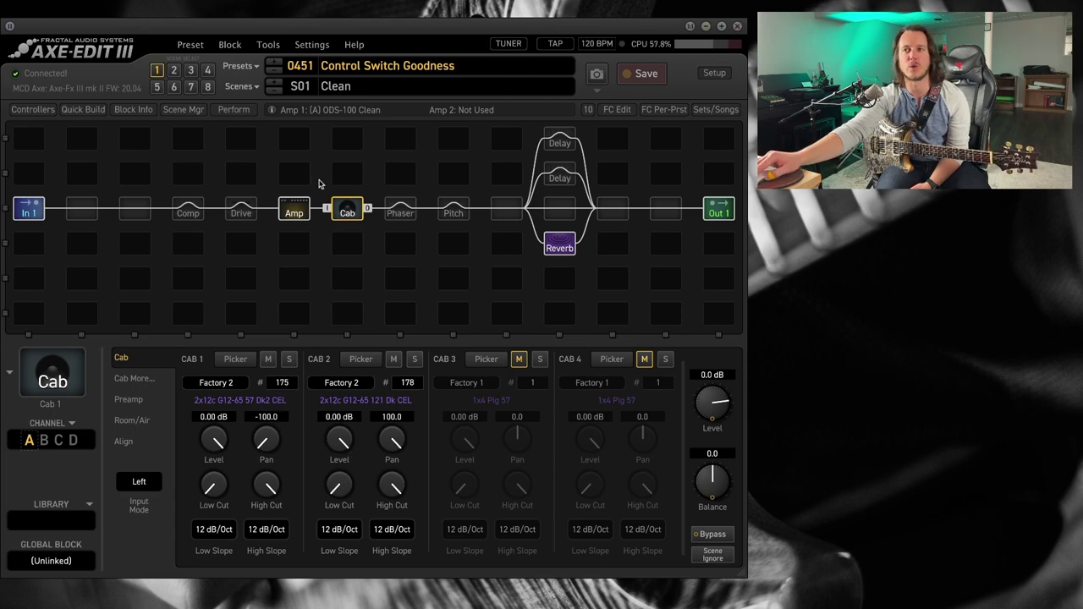
left_click(294, 213)
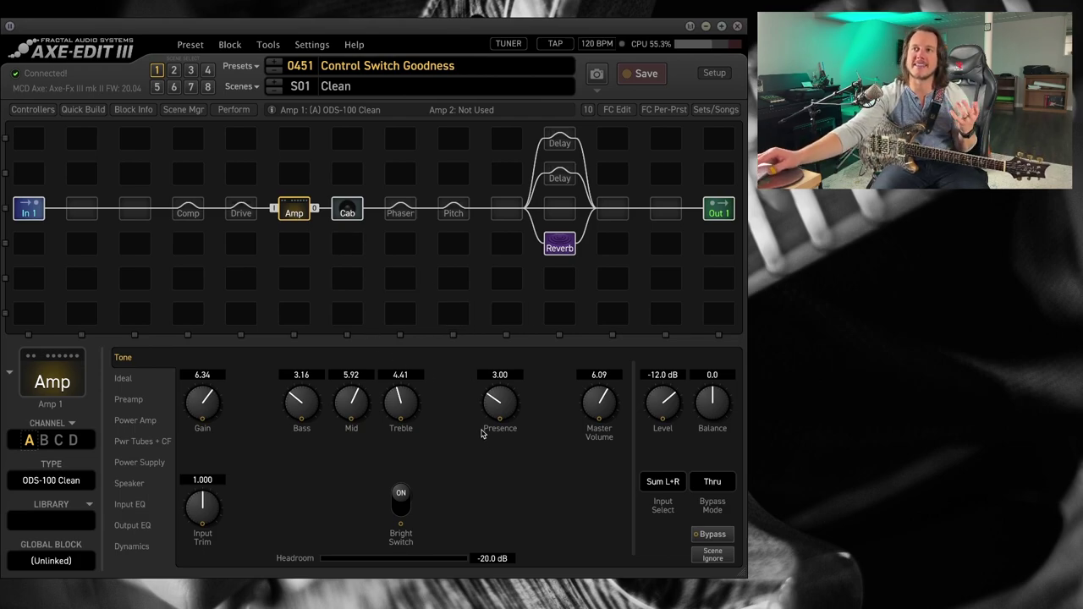
left_click(558, 175)
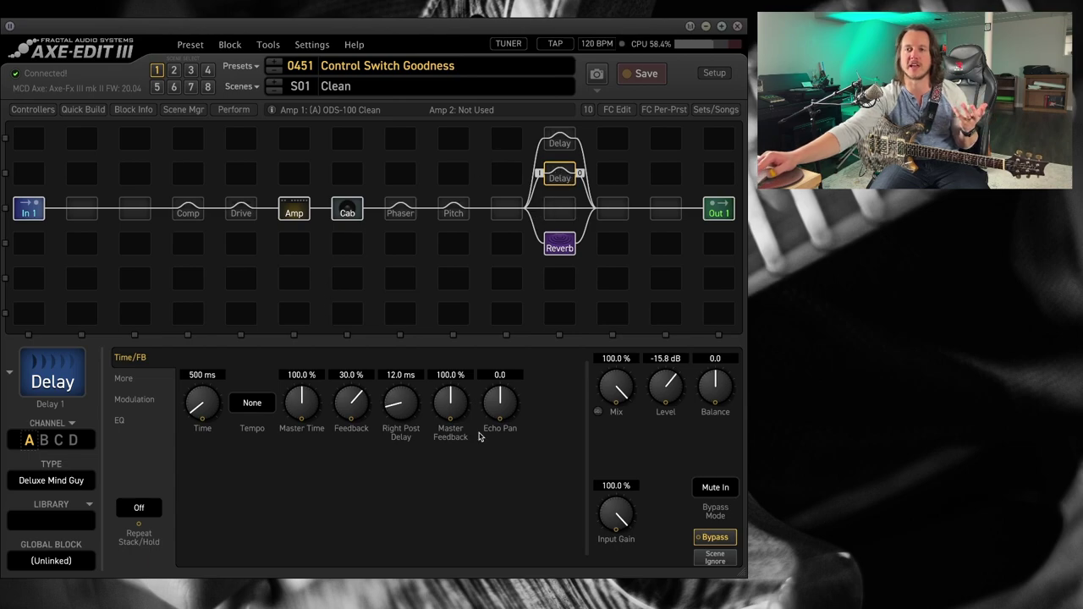
Engage the middle Delay 1 block (Deluxe Mind Guy, 100% mix) in the Clean scene.
left_click(558, 177)
left_click(558, 178)
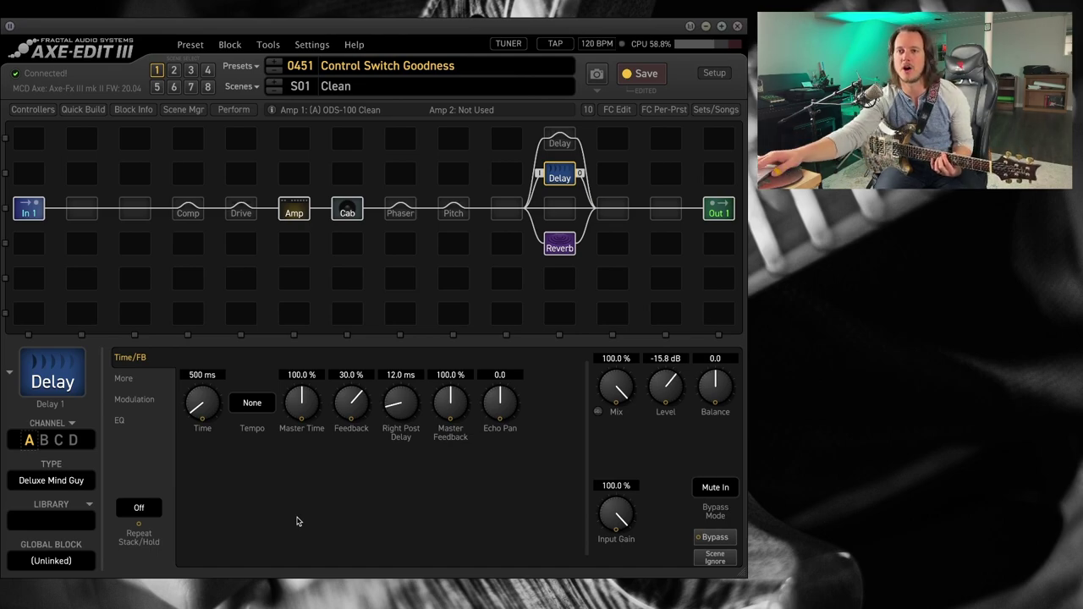
left_click(44, 439)
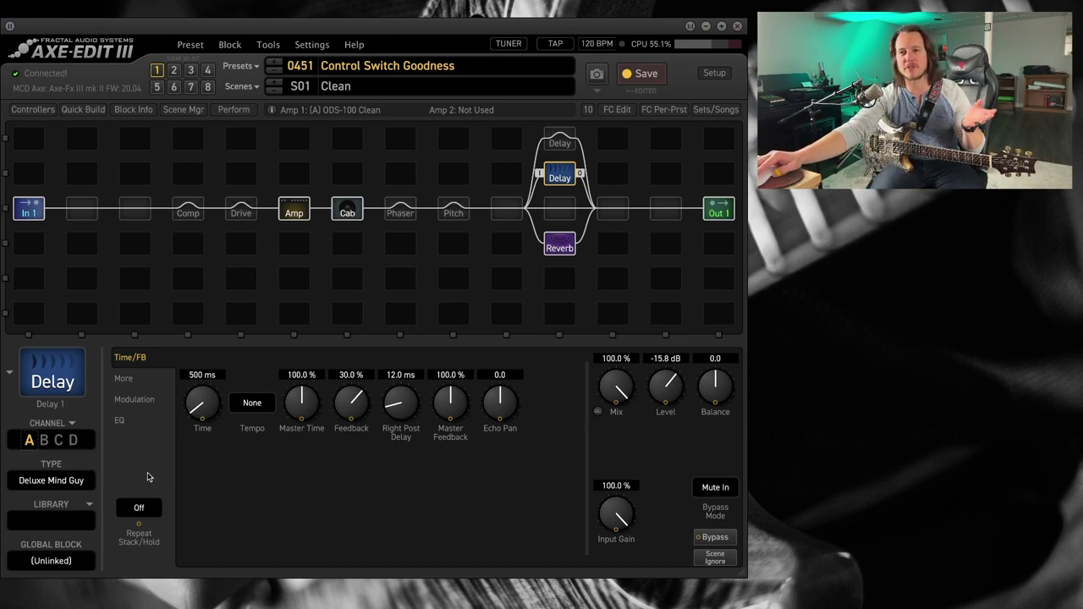
Set Control Switch 1 as Source 1 of the top Delay 2 block's bypass modifier.
left_click(557, 142)
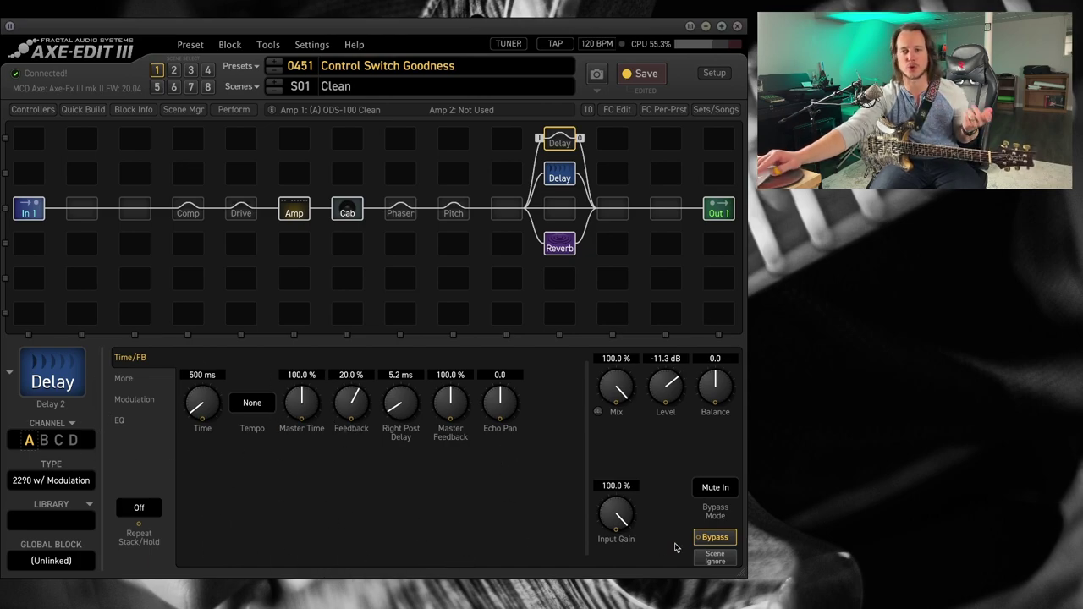
right_click(720, 541)
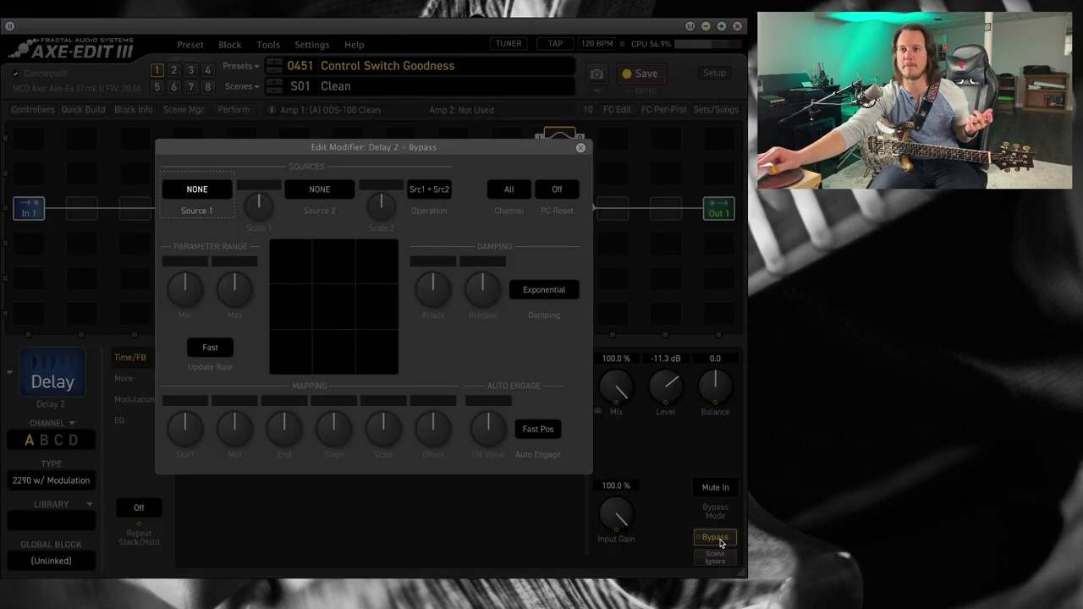
left_click(203, 193)
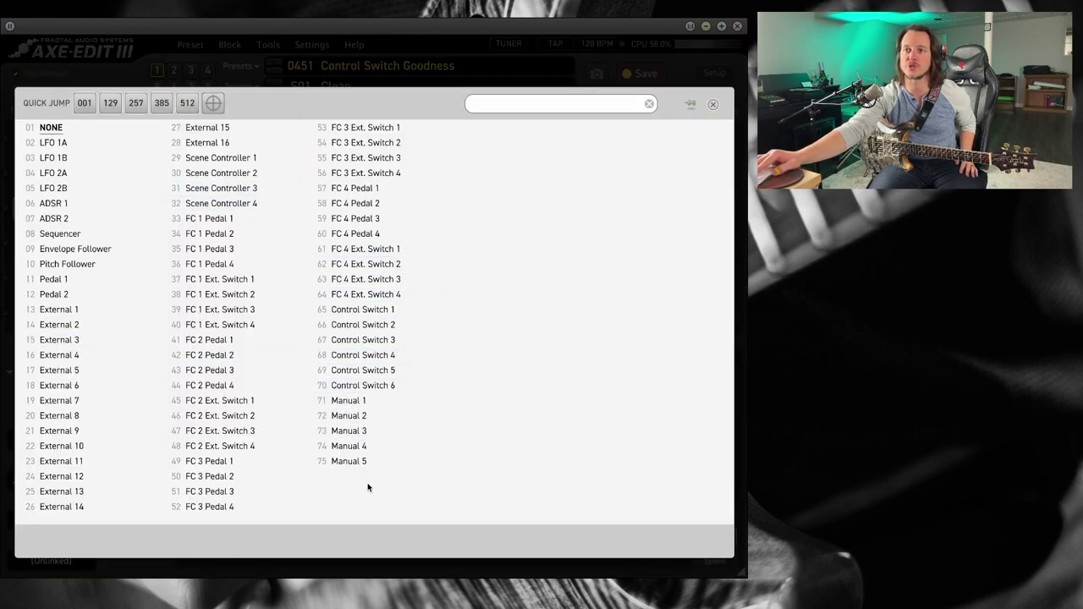
left_click(392, 310)
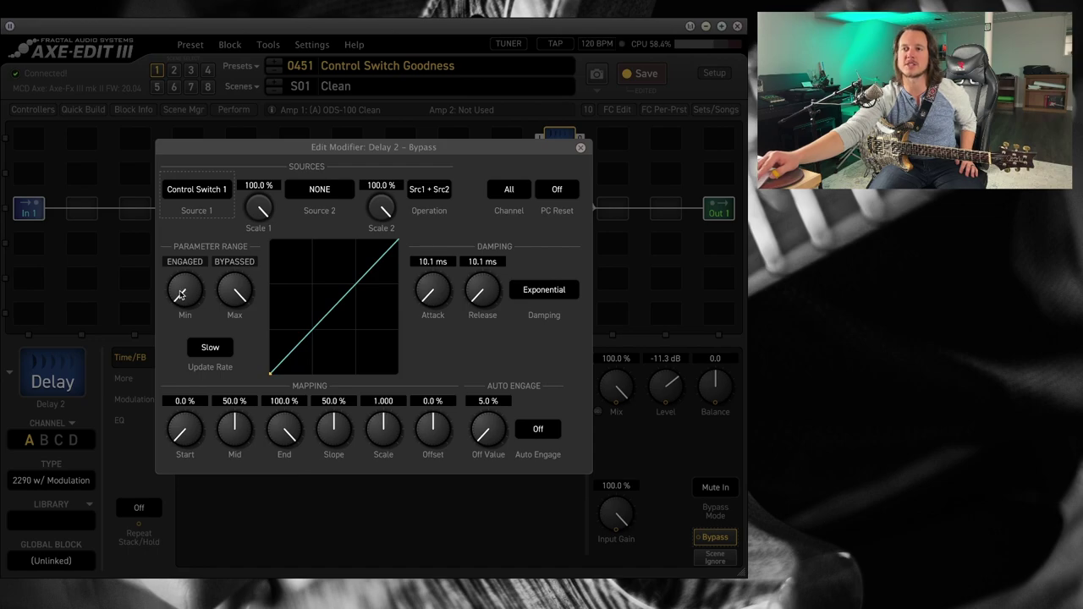
left_click(242, 293)
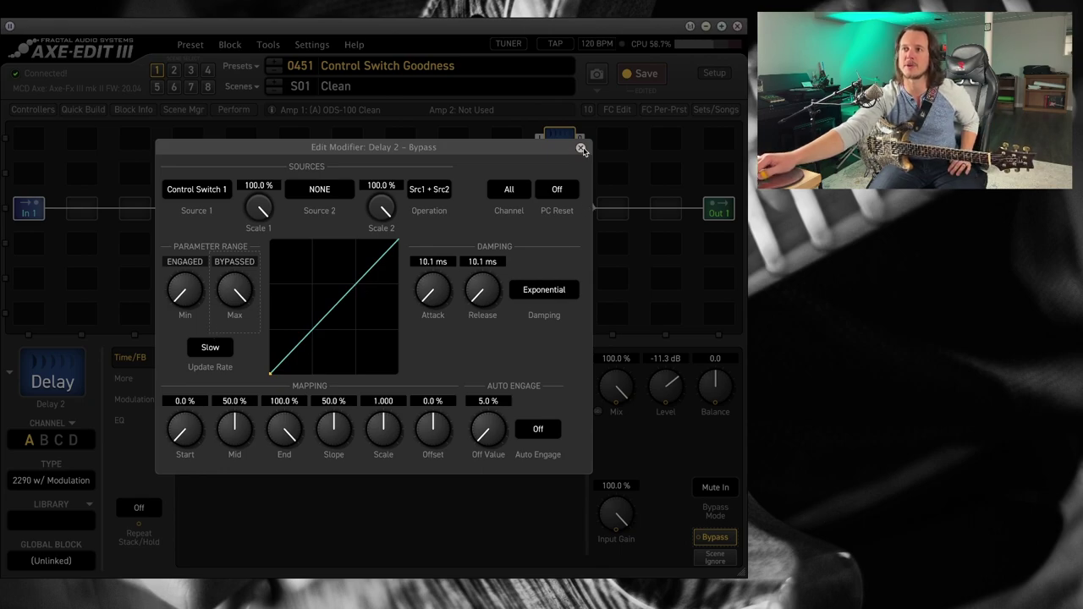
left_click(581, 149)
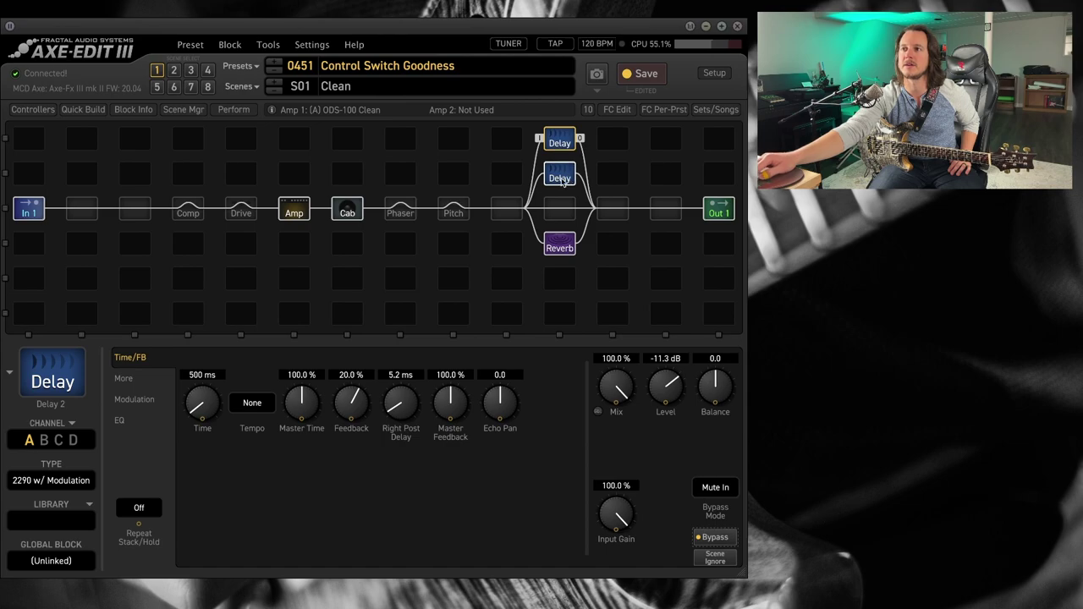
Link the middle Delay's bypass to Control Switch 1, inverted with Max set to ENGAGED.
left_click(559, 176)
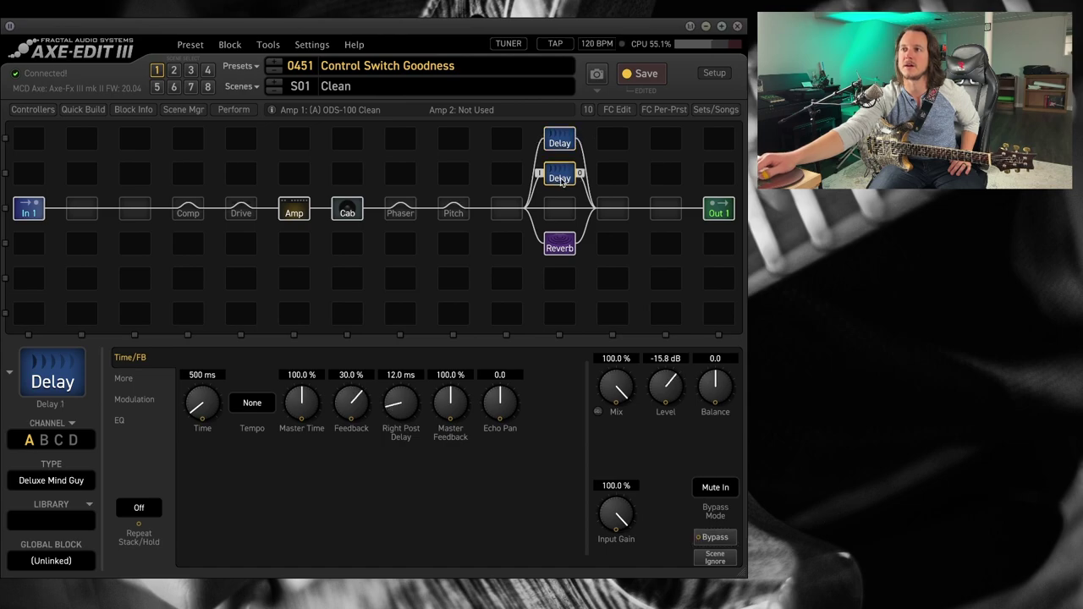
right_click(709, 539)
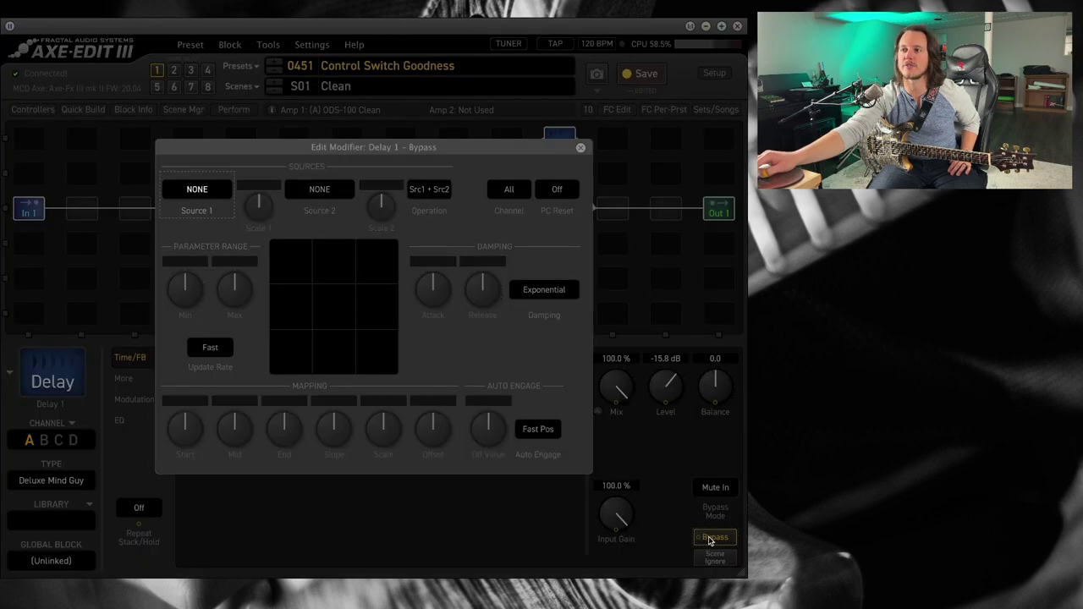
left_click(200, 189)
key("Escape")
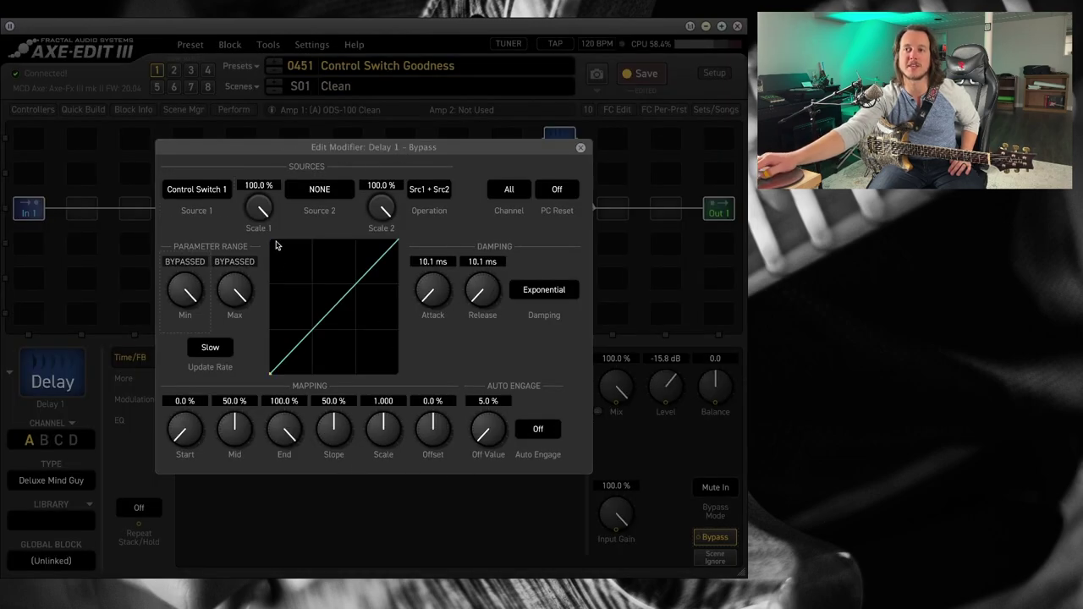
left_click_drag(252, 289, 234, 298)
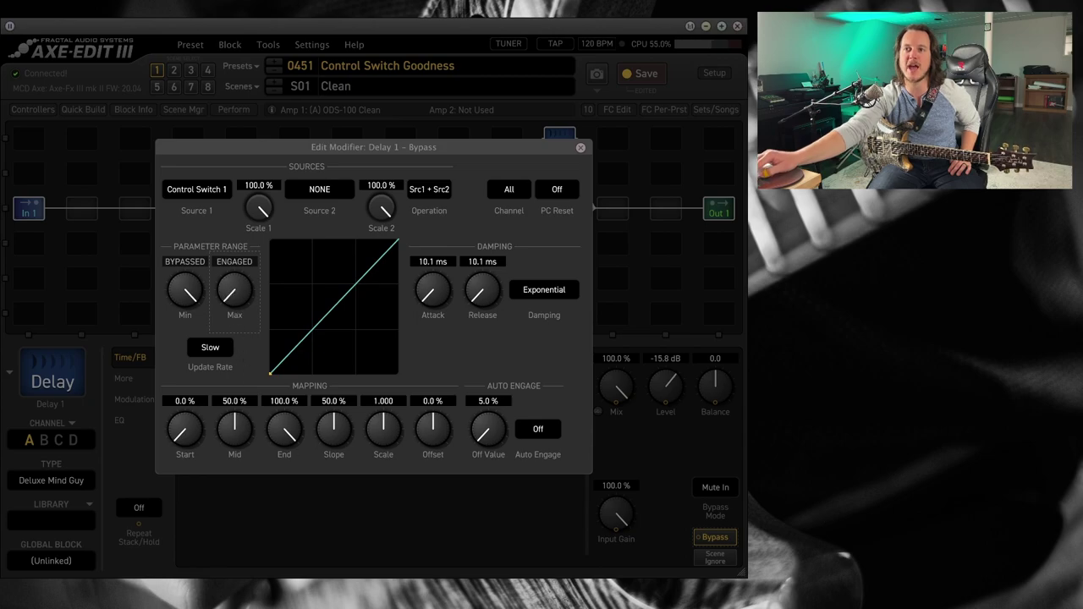
left_click(336, 546)
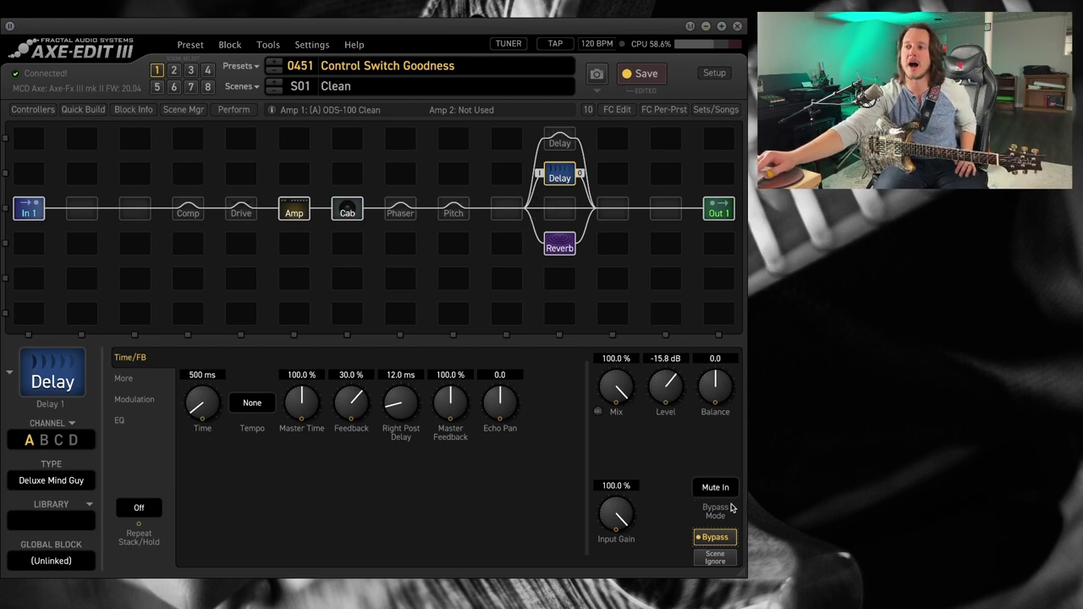
Check both Delay blocks, then bring up the Phaser and Studio FF Compressor 1 Comp settings.
left_click(562, 141)
left_click(562, 178)
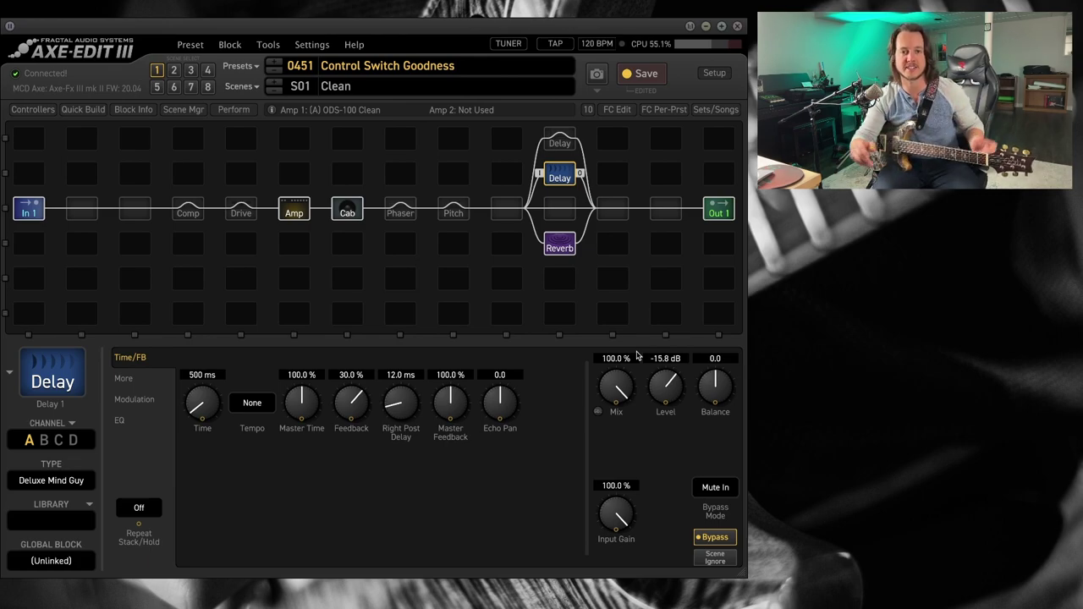
left_click(188, 211)
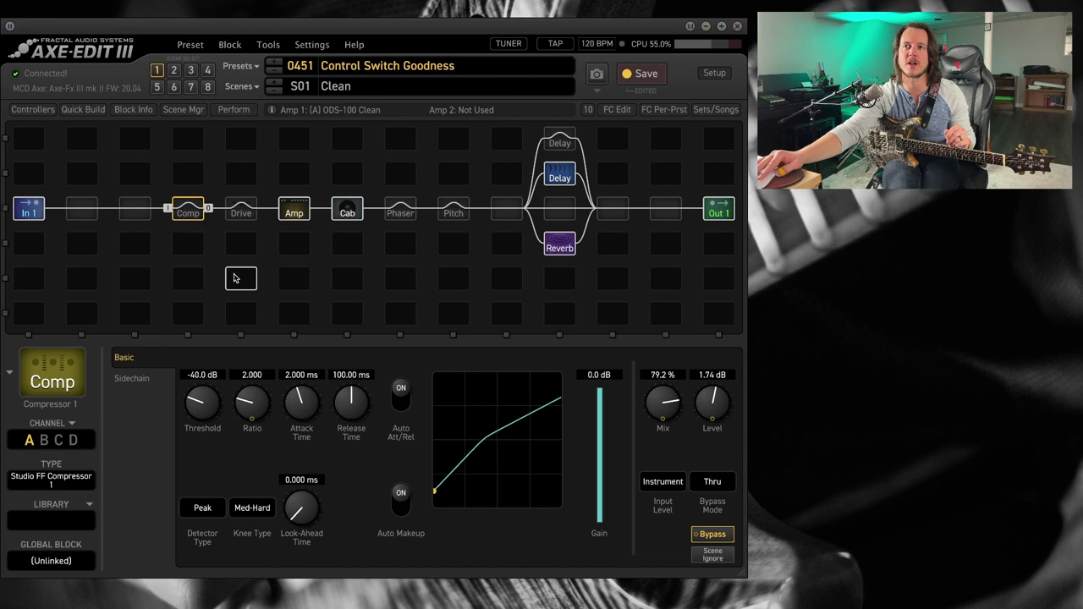
left_click(400, 209)
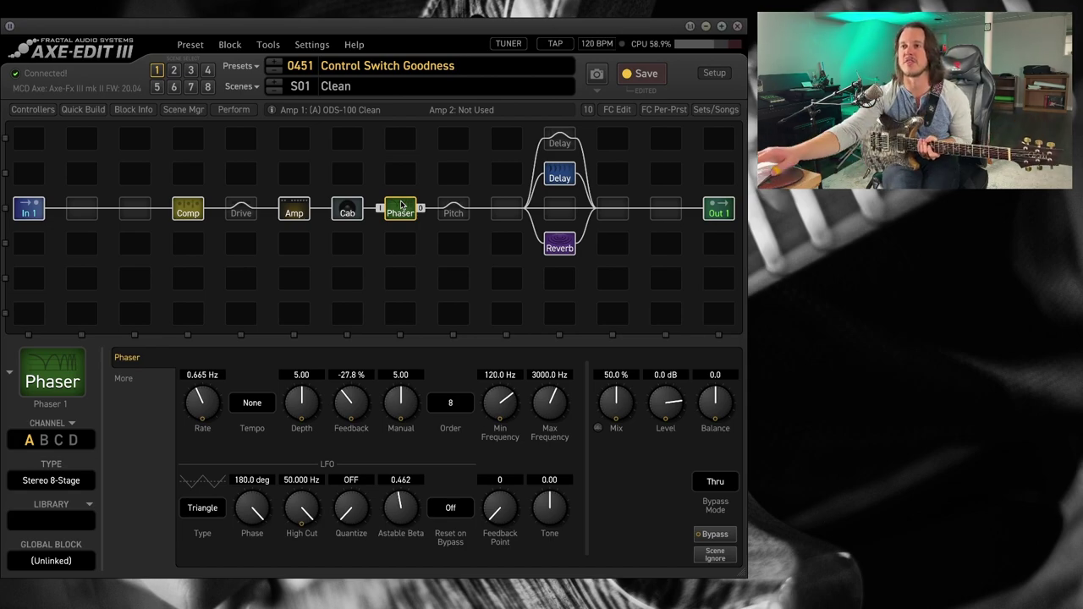
left_click(195, 213)
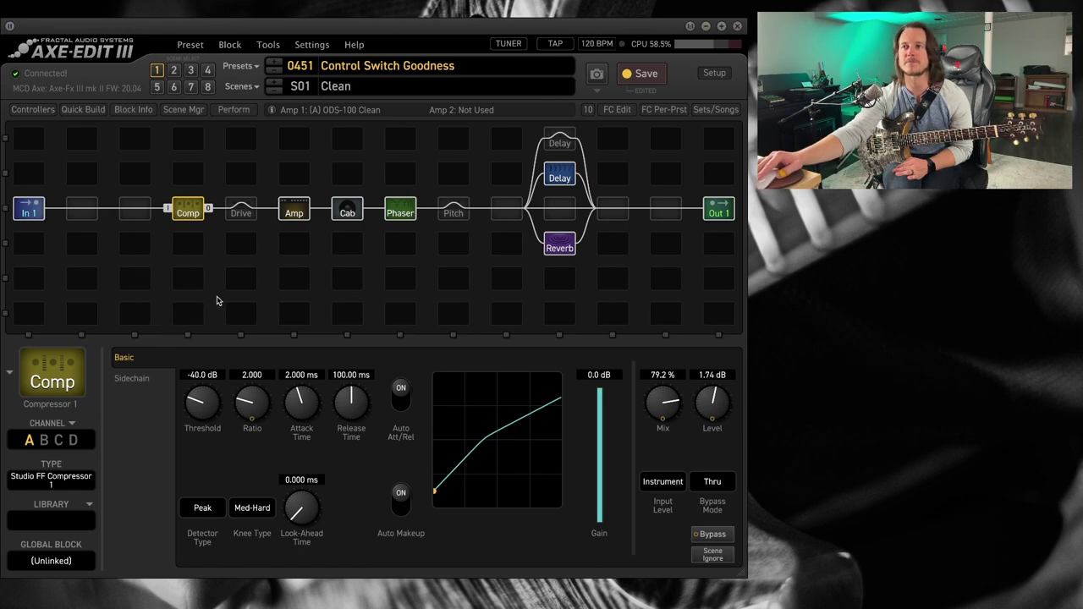
Link the Comp's bypass to Control Switch 1, inverted with Max ENGAGED, then show the Phaser.
right_click(715, 534)
left_click(193, 186)
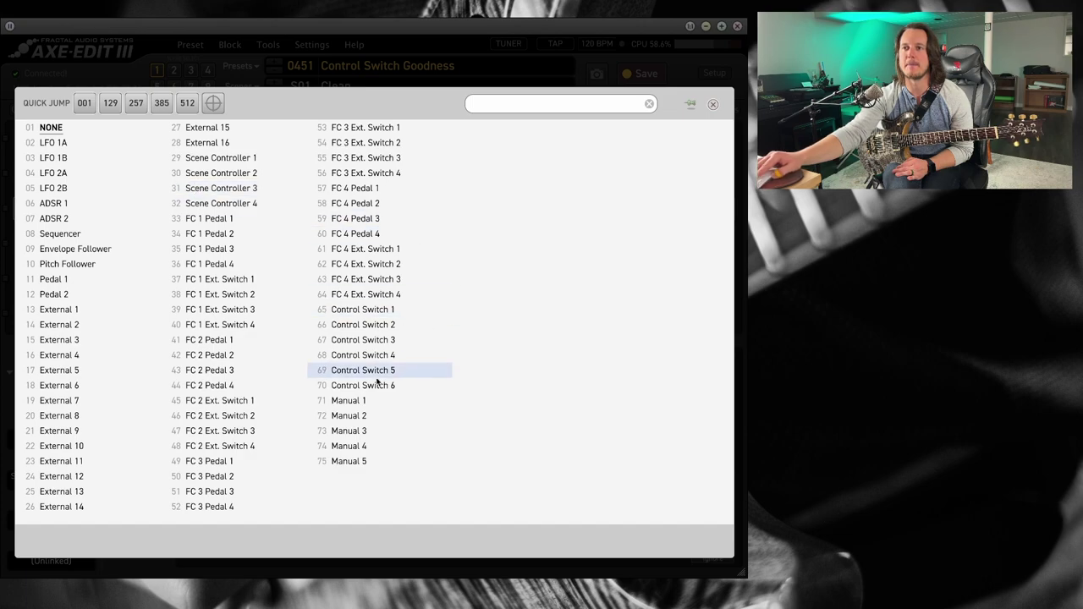
left_click(364, 310)
left_click_drag(172, 293, 267, 247)
left_click_drag(238, 292, 275, 460)
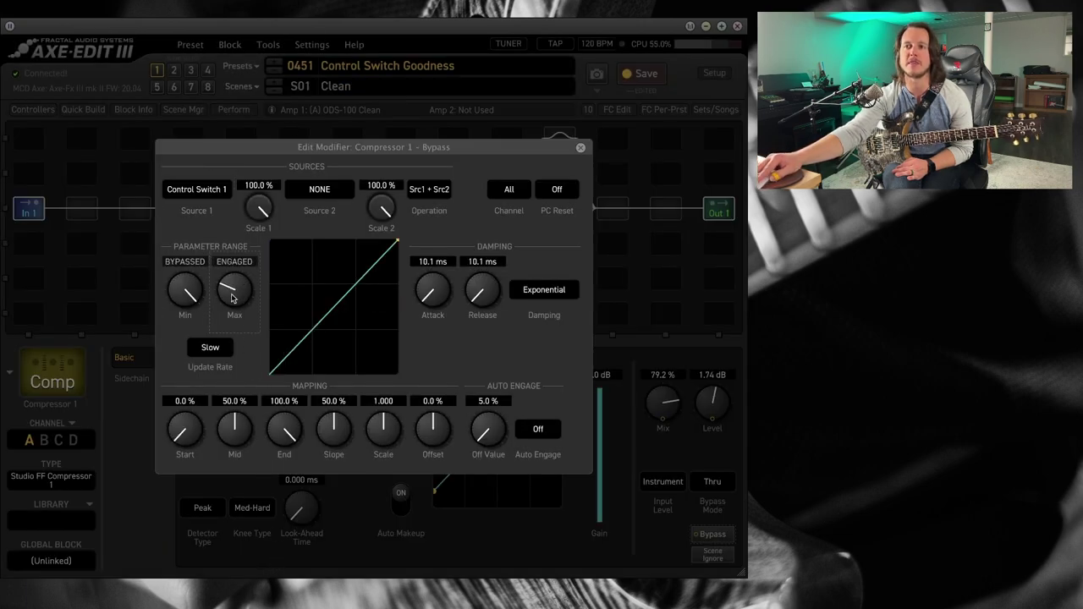
left_click_drag(234, 298, 236, 363)
left_click_drag(231, 294, 244, 336)
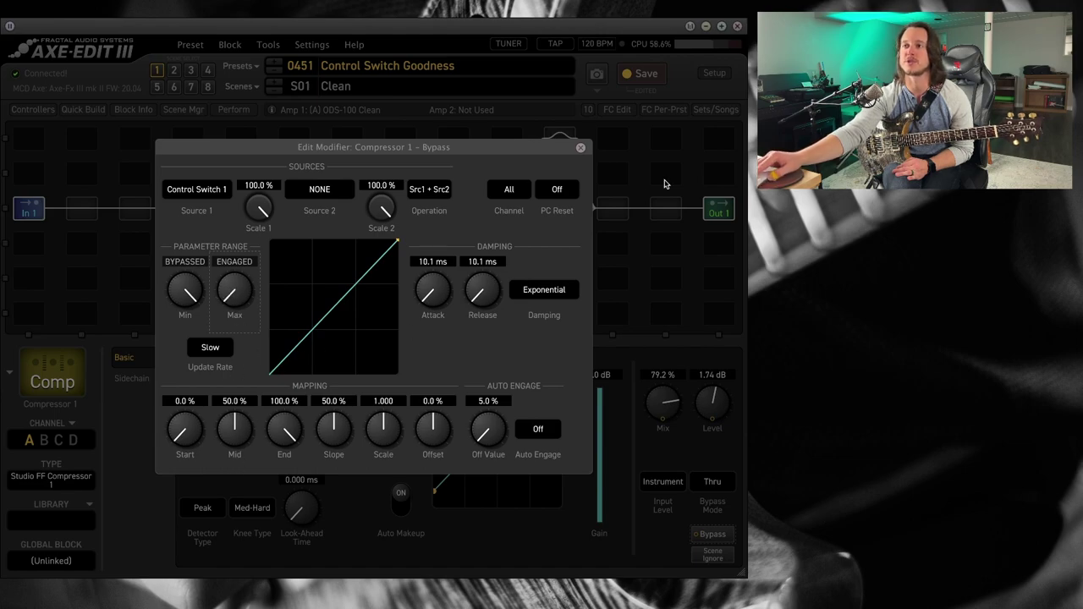
left_click(581, 149)
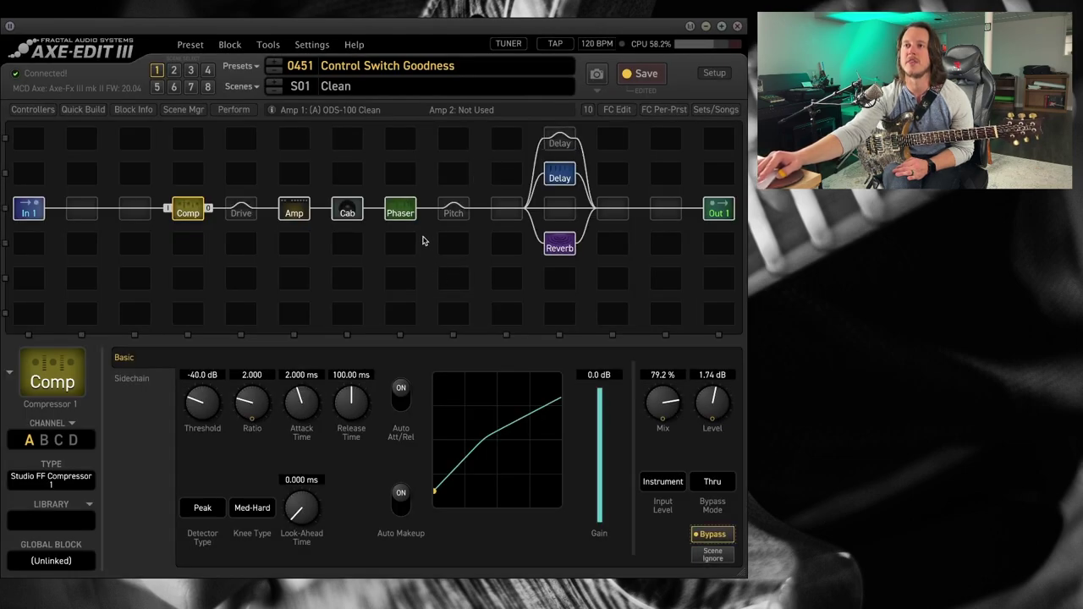
left_click(408, 213)
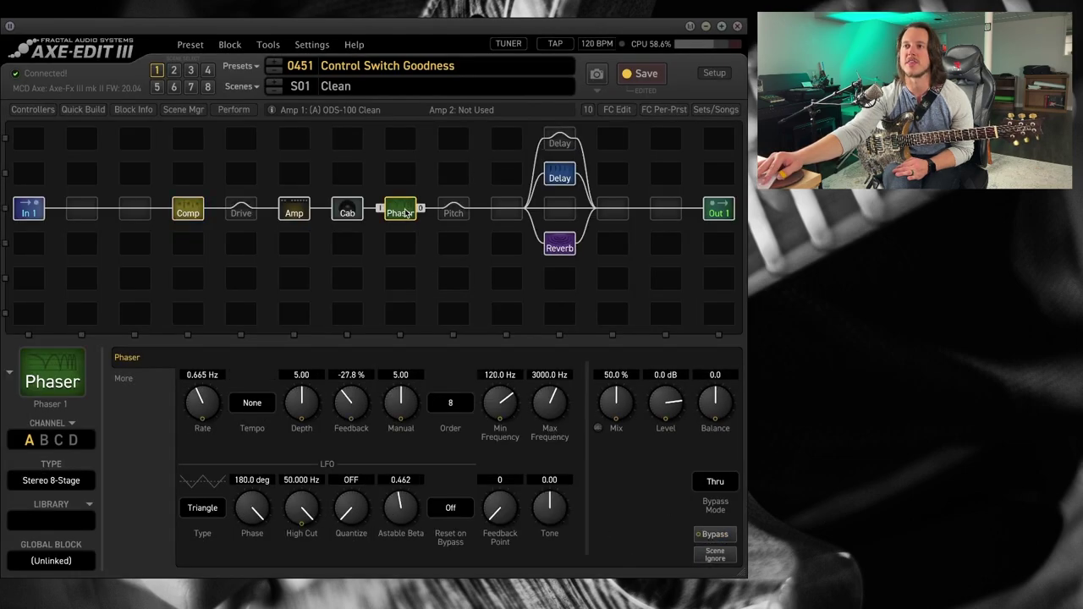
Link the Phaser's bypass to Control Switch 1 with Min BYPASSED and Max ENGAGED.
right_click(717, 536)
left_click(195, 187)
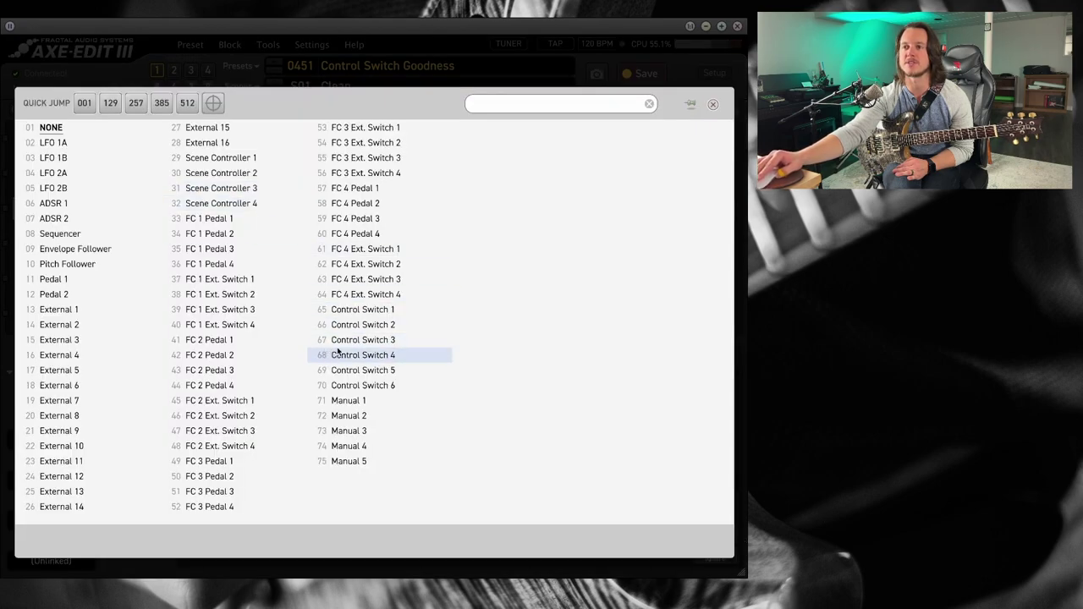
left_click(362, 310)
left_click_drag(189, 292, 201, 237)
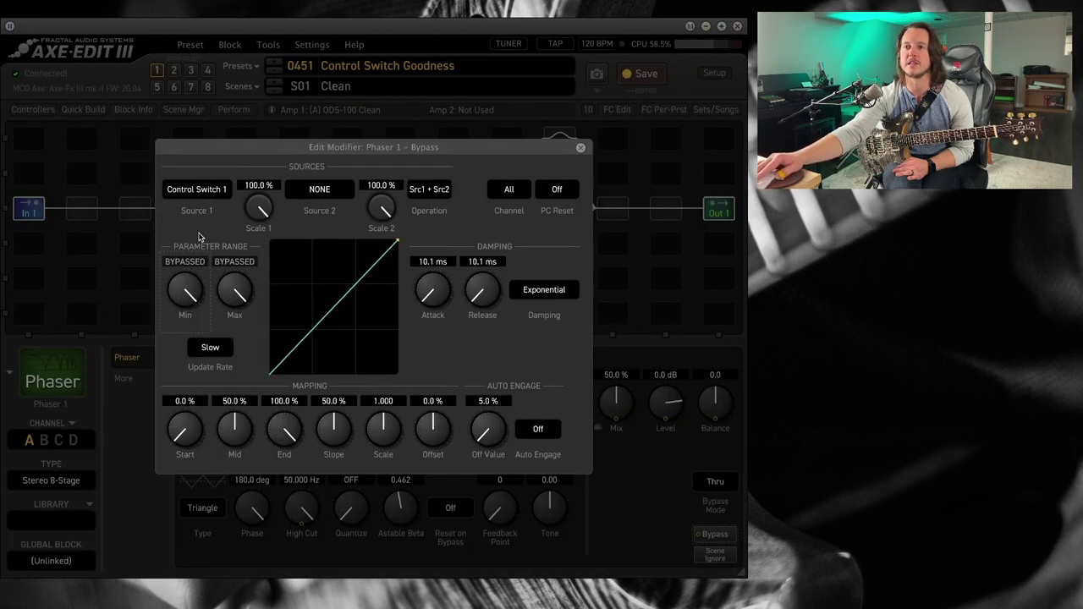
left_click_drag(232, 283, 284, 335)
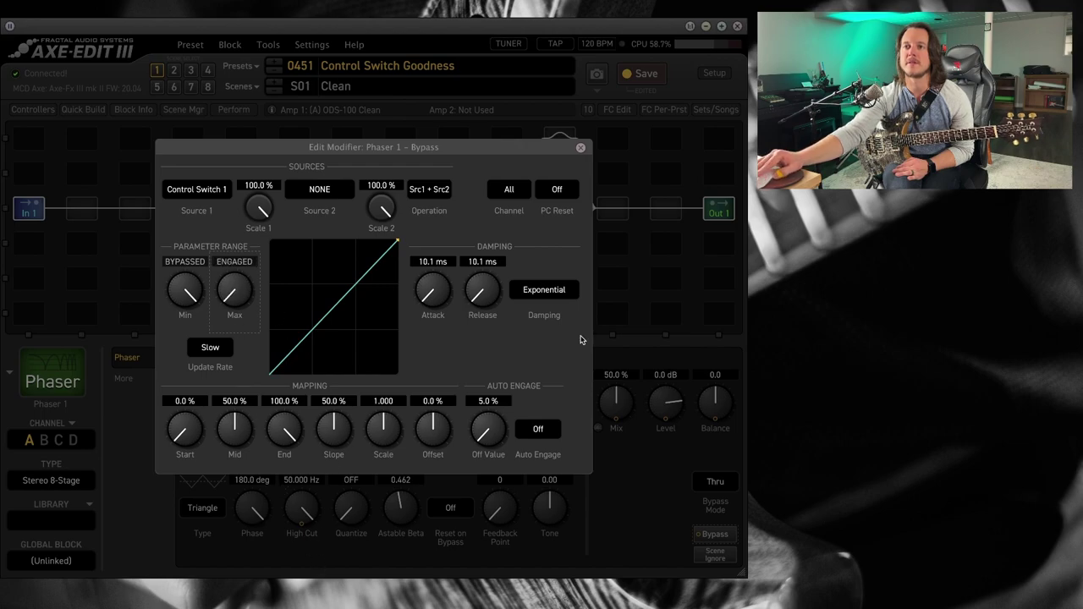
left_click(580, 147)
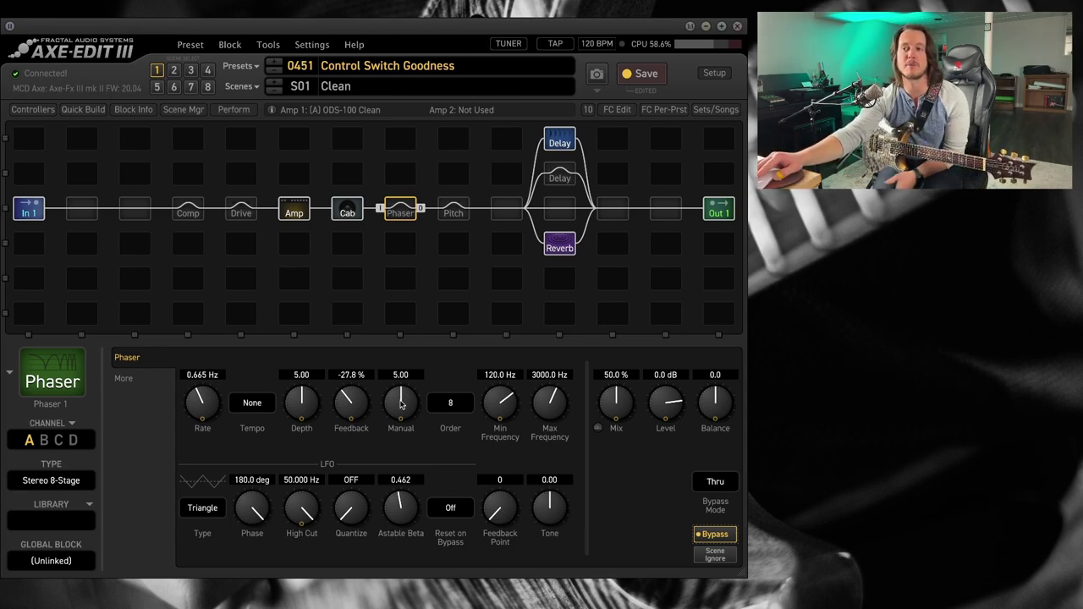
Make Control Switch 1 the Drive block's bypass modifier source, keeping Min ENGAGED, Max BYPASSED.
left_click(241, 212)
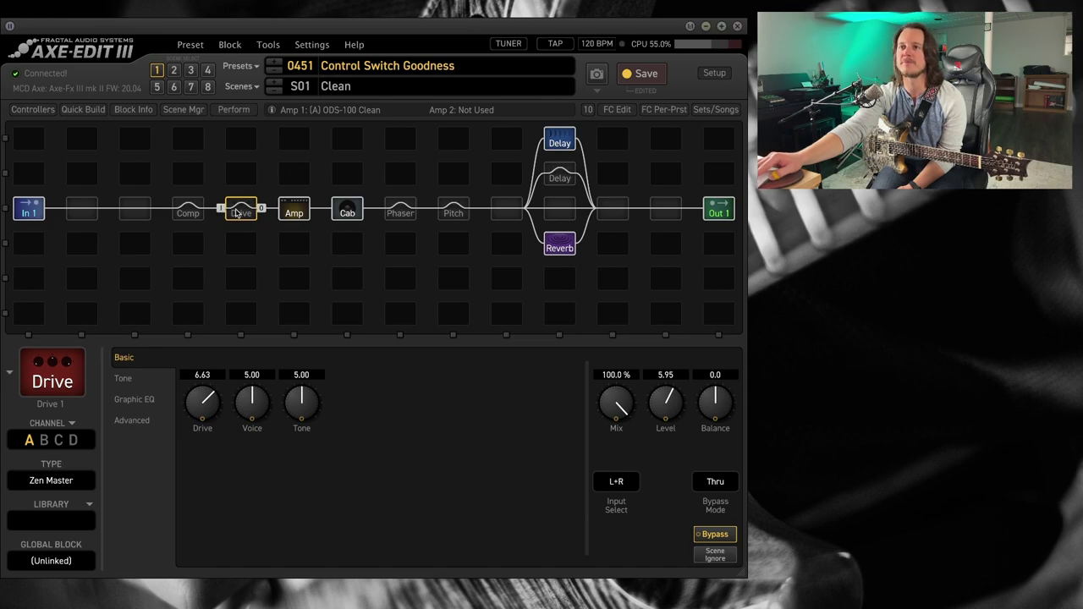
left_click(236, 211)
left_click(409, 311)
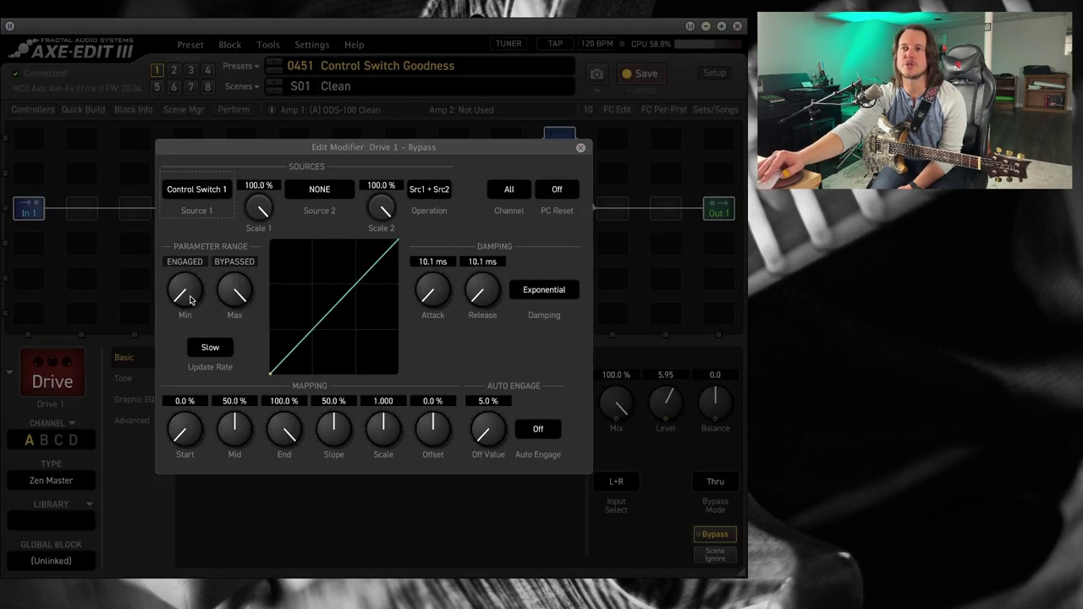
left_click(580, 147)
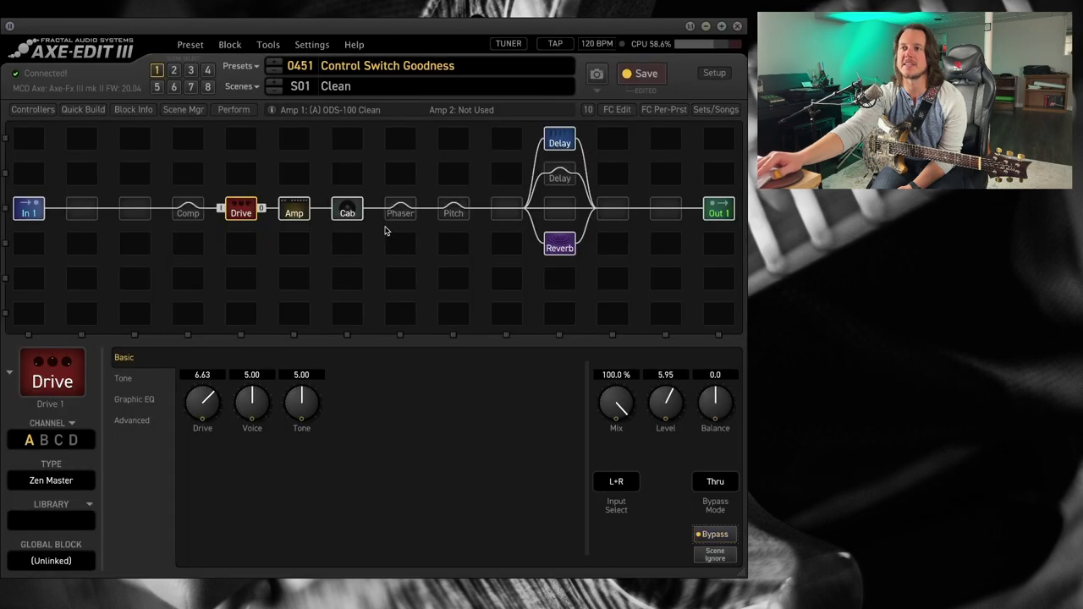
Choose Control Switch 1 as Source 1 for the Pitch block's bypass modifier.
left_click(451, 210)
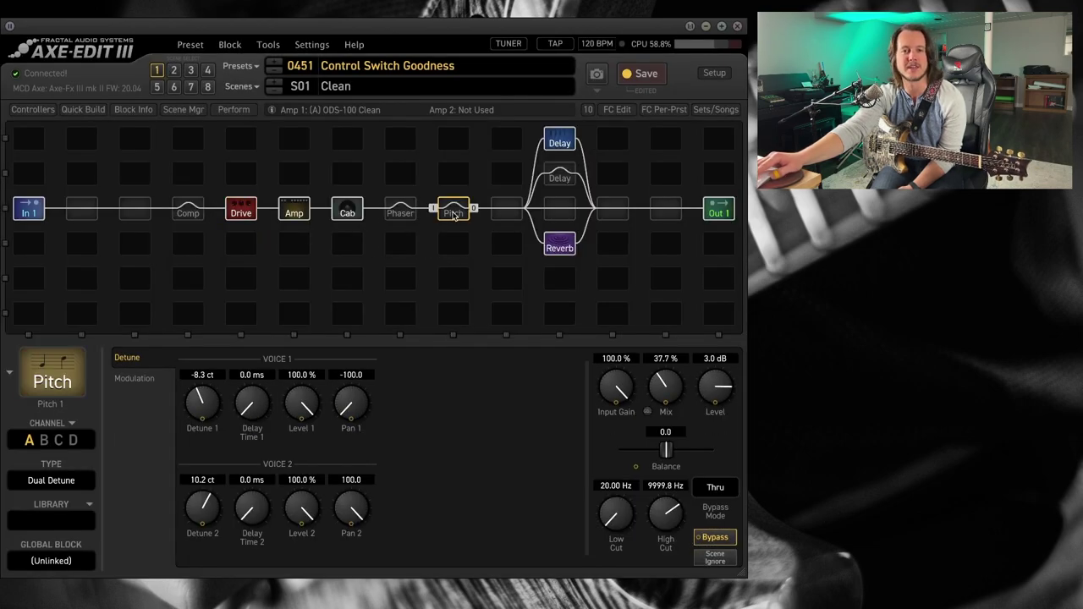
right_click(714, 538)
left_click(199, 189)
left_click(116, 241)
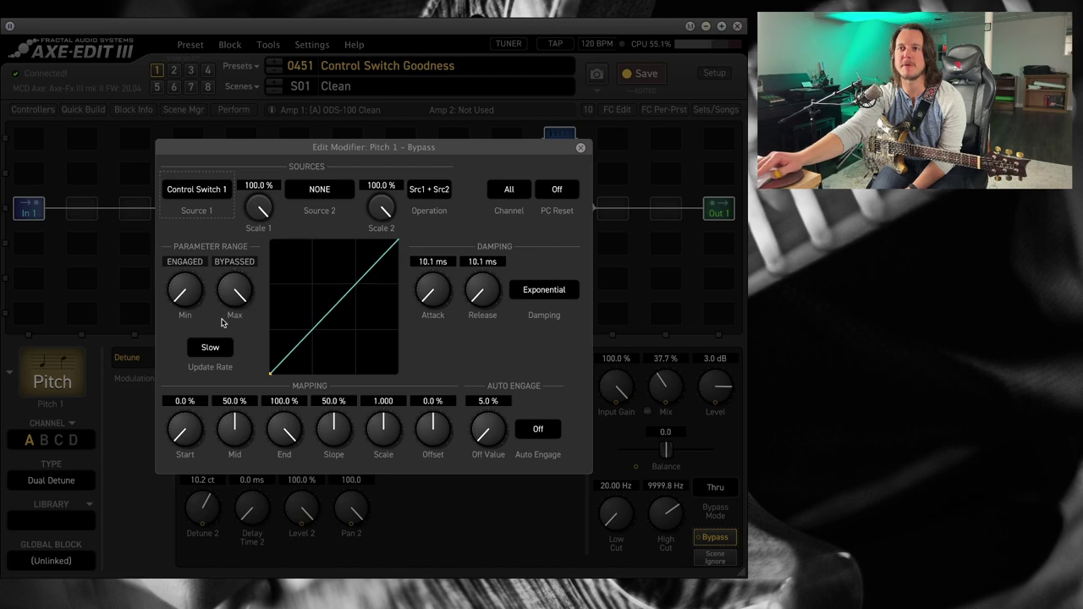
Close the Pitch 1 Bypass modifier dialog, returning to its Dual Detune settings.
left_click(580, 149)
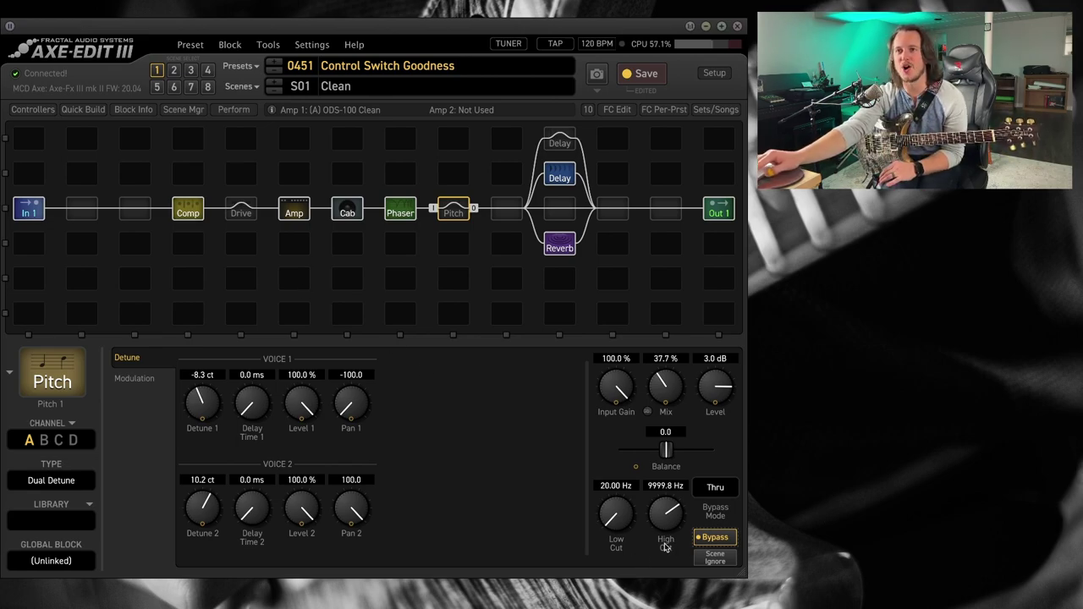
Turn on Scene Ignore for the Pitch, Drive, Phaser and both Delay blocks.
left_click(715, 558)
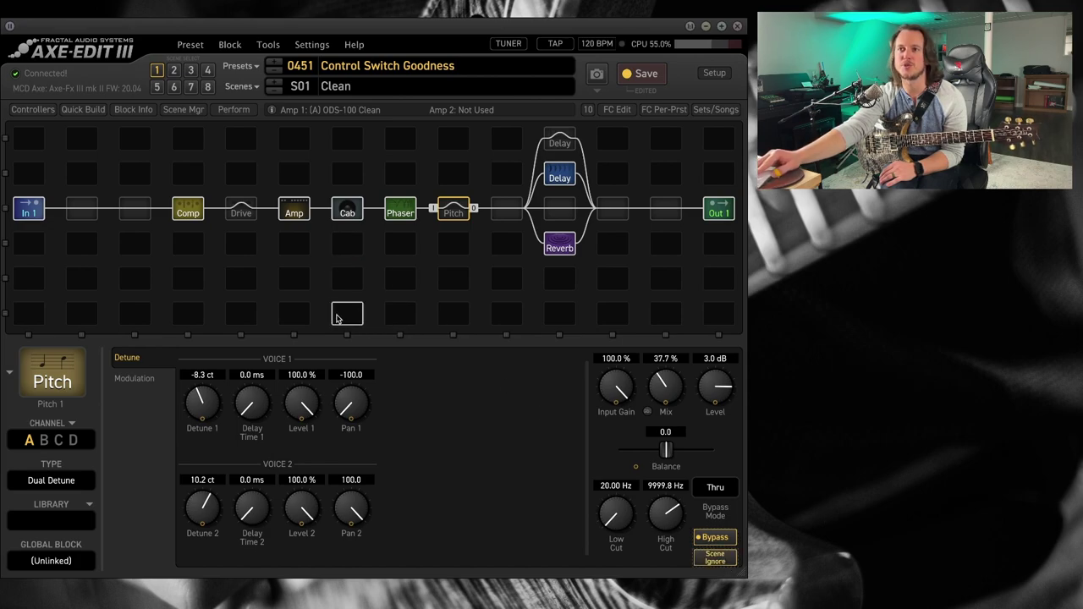
left_click(241, 212)
left_click(715, 556)
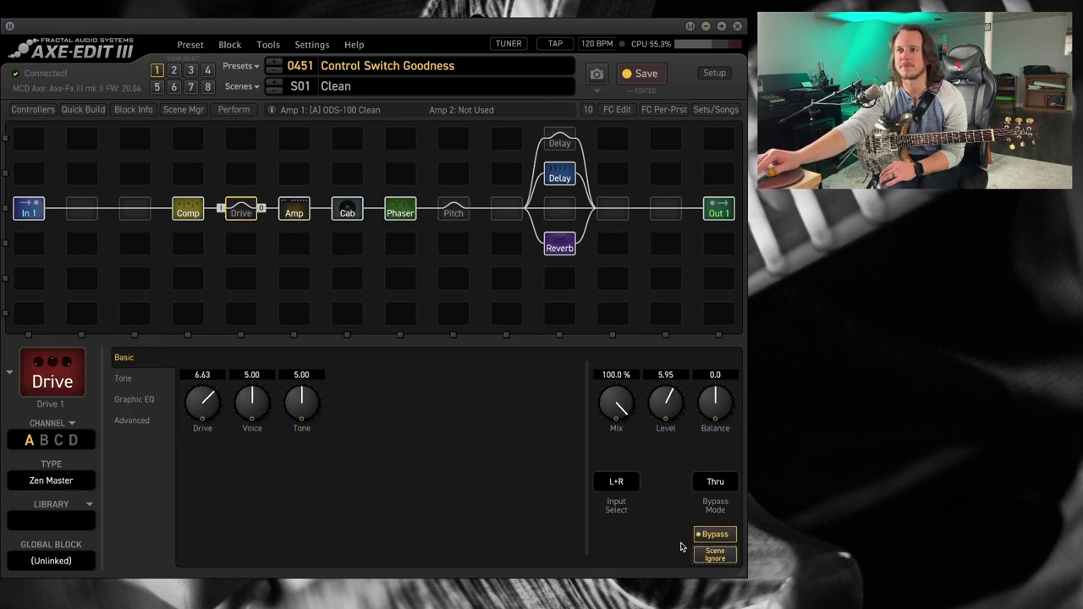
left_click(399, 215)
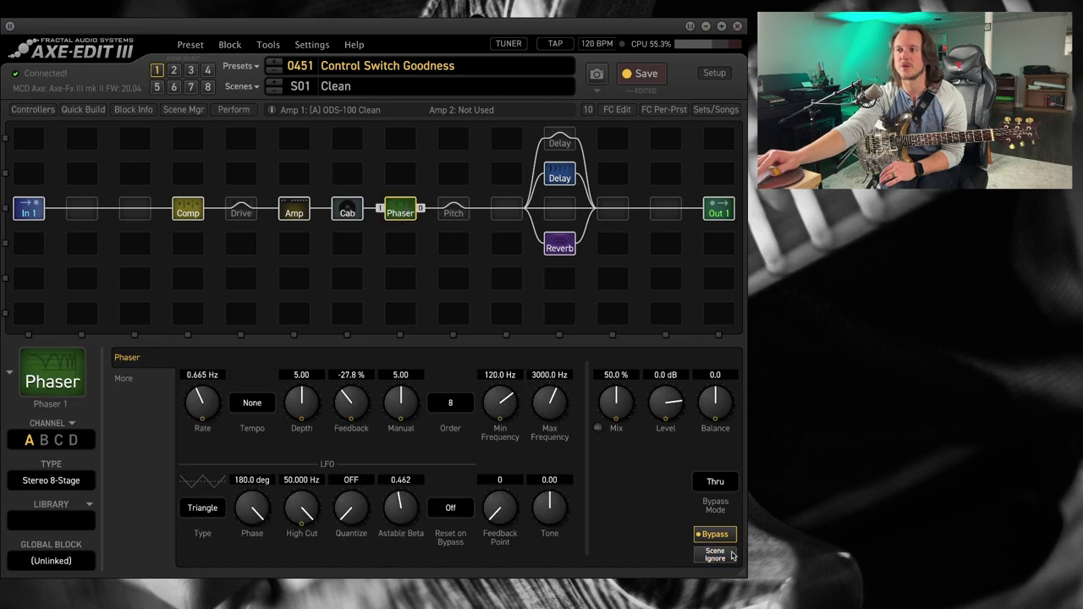
left_click(460, 215)
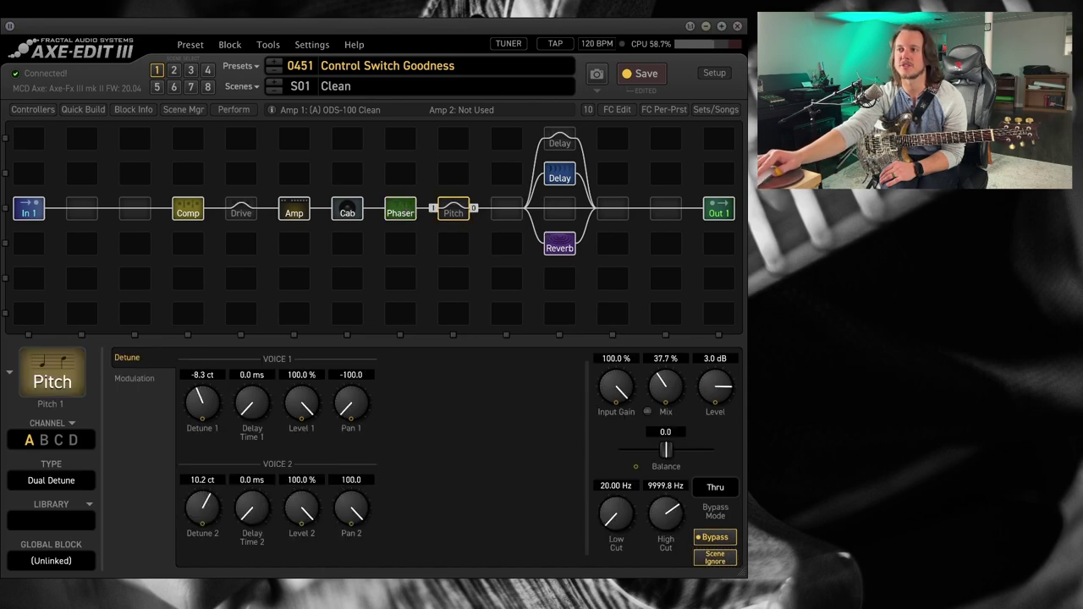
left_click(731, 560)
left_click(401, 211)
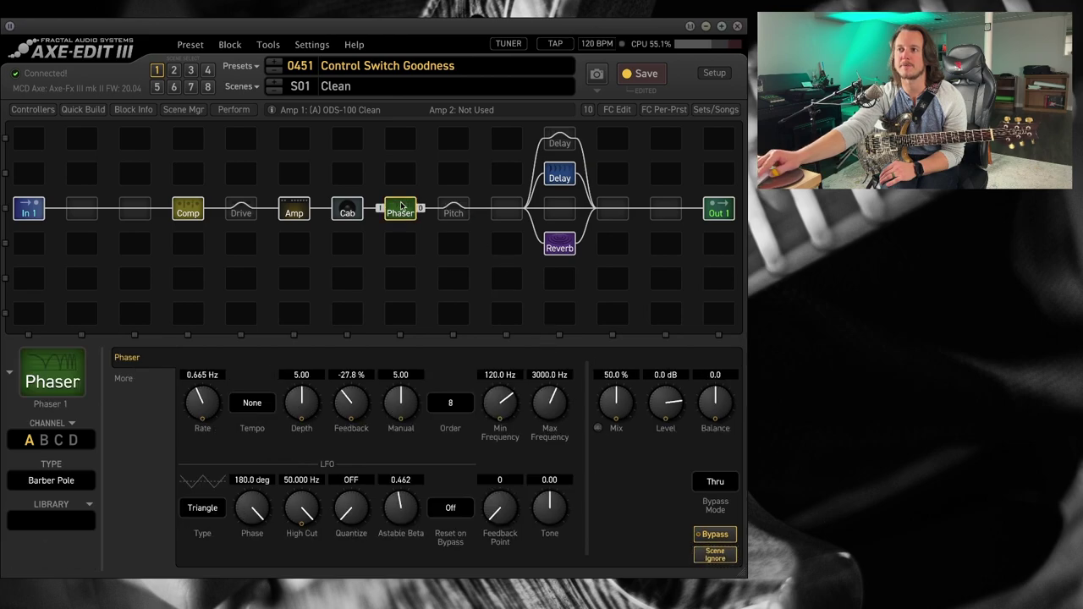
left_click(560, 175)
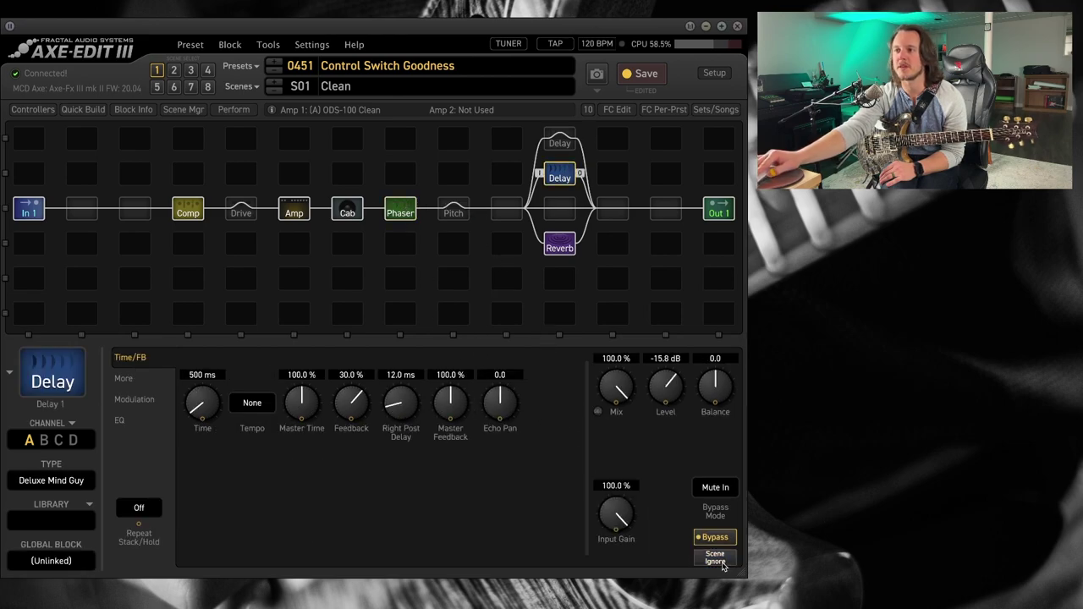
left_click(568, 143)
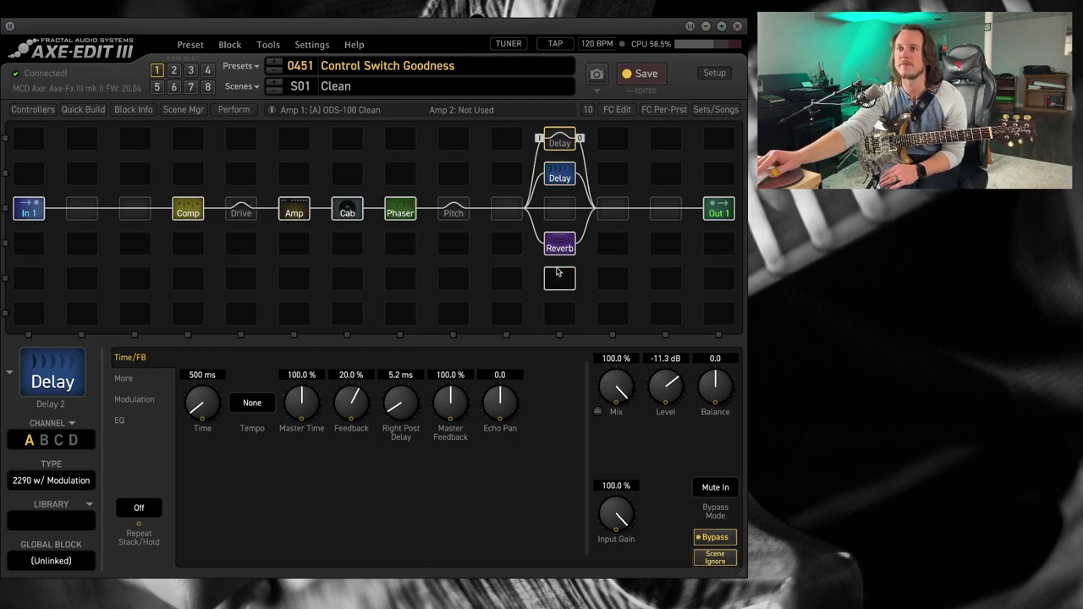
Review the Amp and Cab block settings in scene 2.
left_click(295, 212)
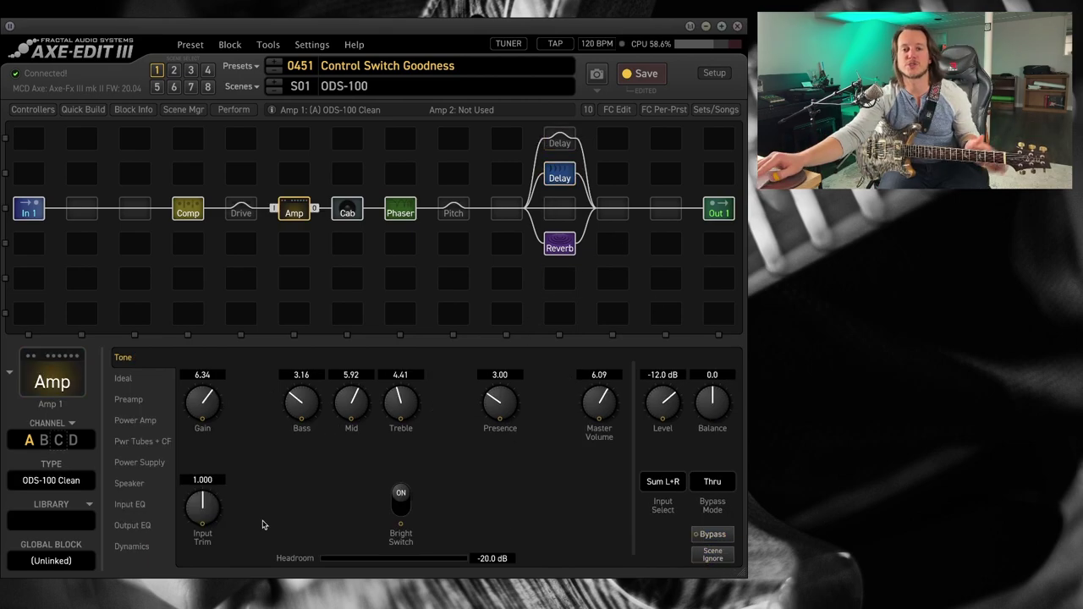
left_click(173, 71)
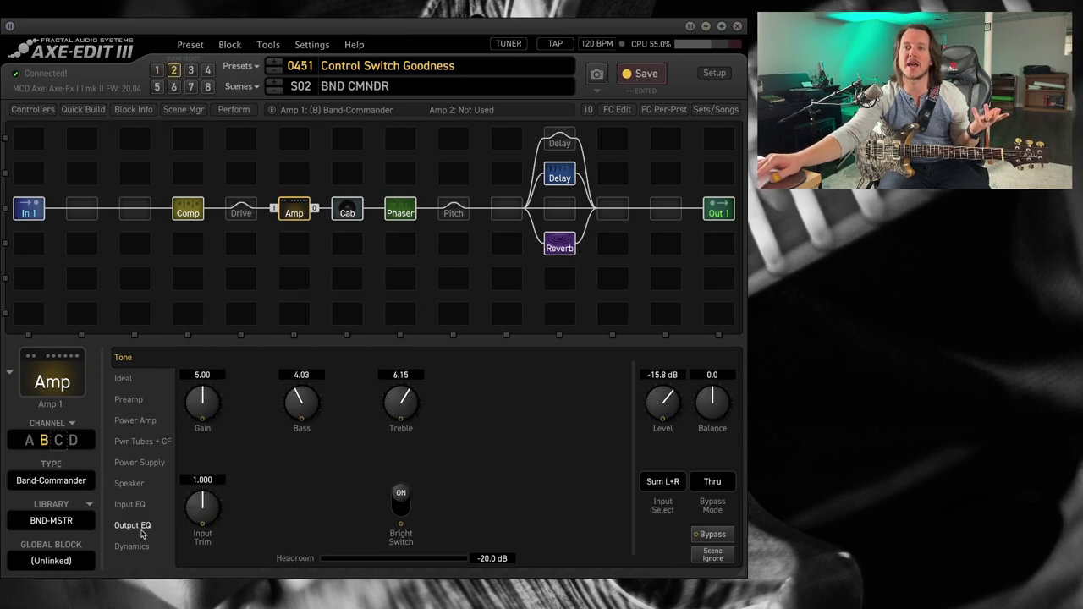
left_click(347, 211)
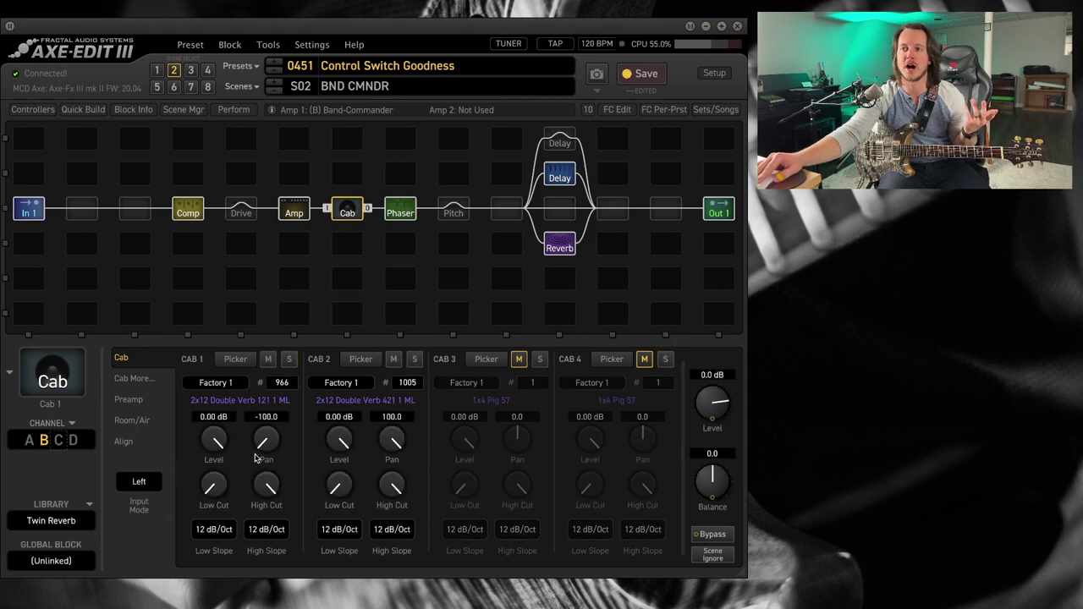
Switch to scene 3 (JM45) and check its Amp and Cab, showing 4x12 PR Greenback on channel C.
left_click(190, 70)
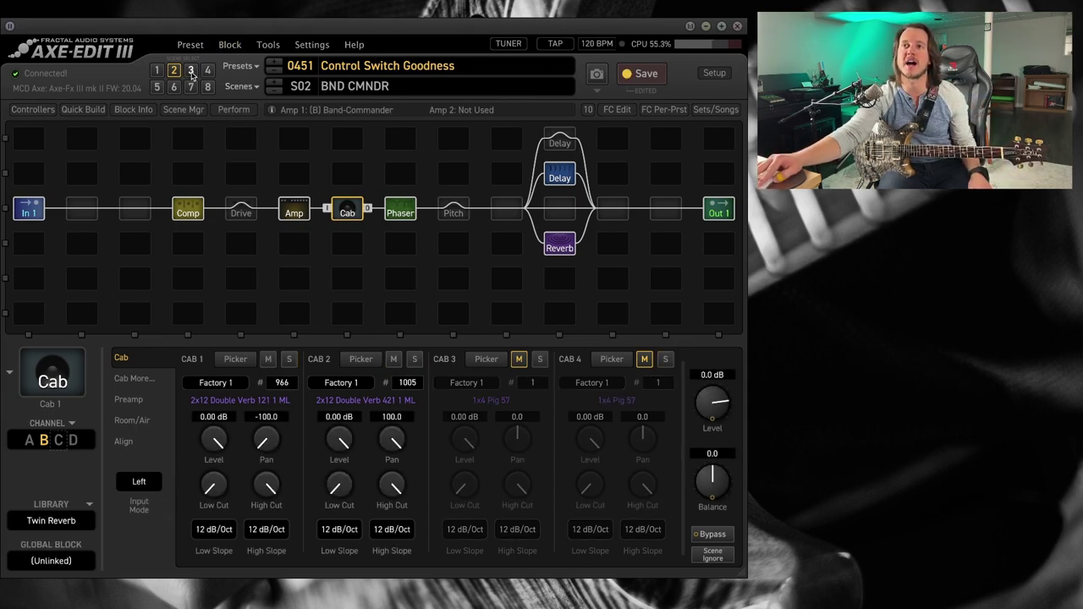
left_click(294, 207)
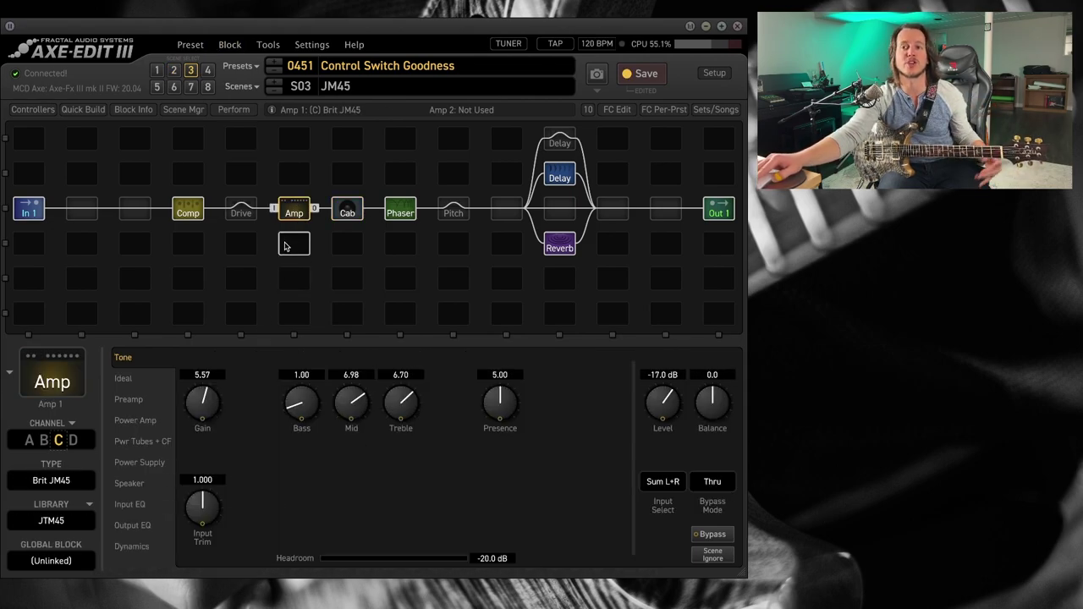
left_click(347, 211)
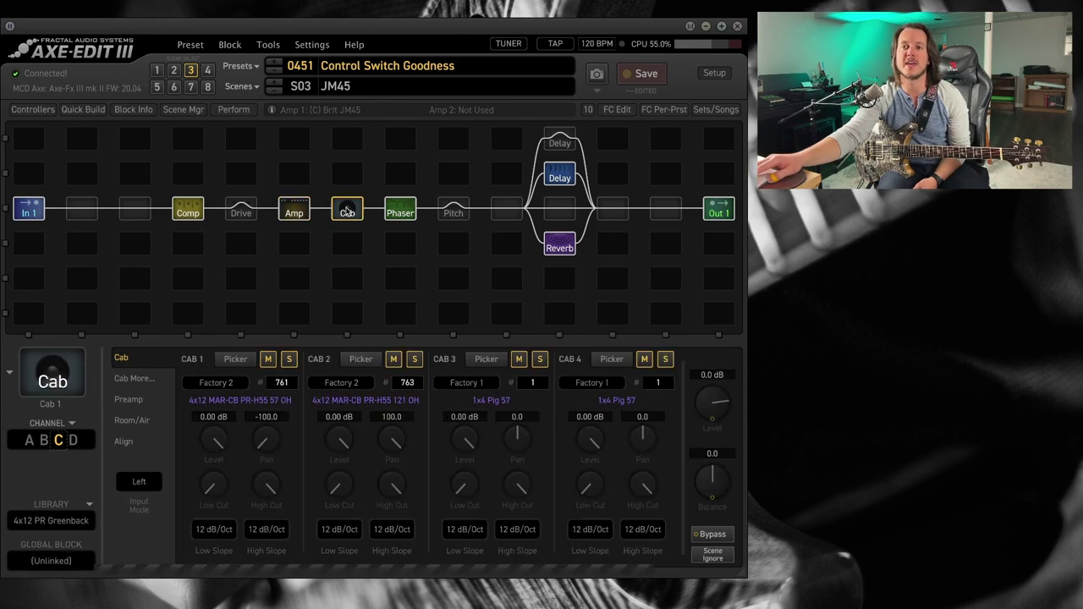